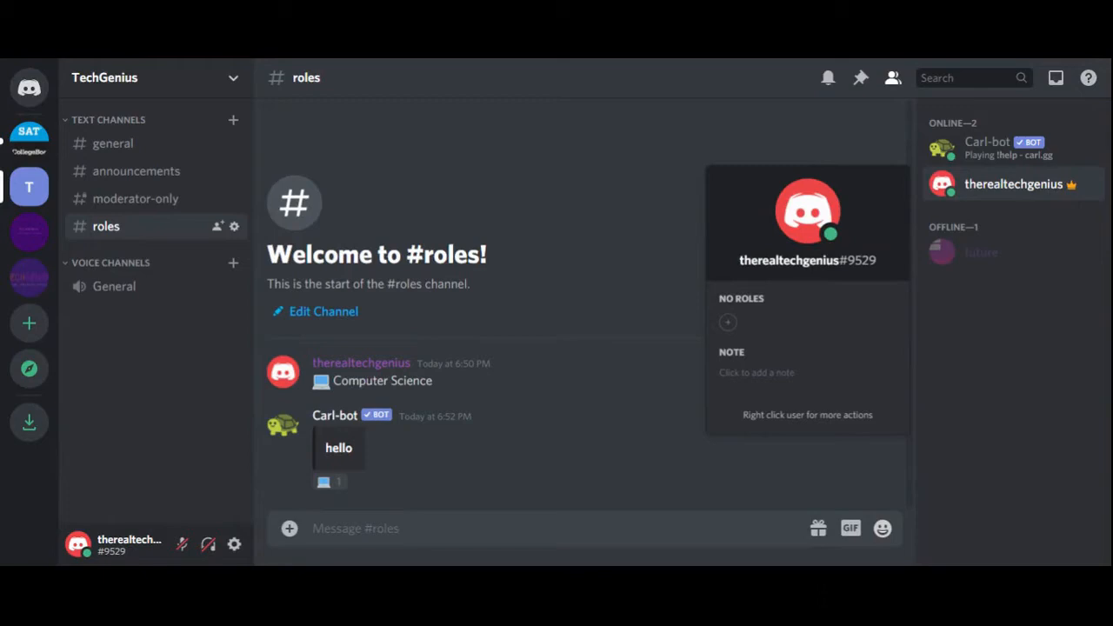
React to Carl-bot's "hello" message in the roles channel with the computer emoji and check the roles on the owner's profile
{"action": "mouse_move", "coordinate": [357, 485]}
{"action": "left_click", "coordinate": [328, 482]}
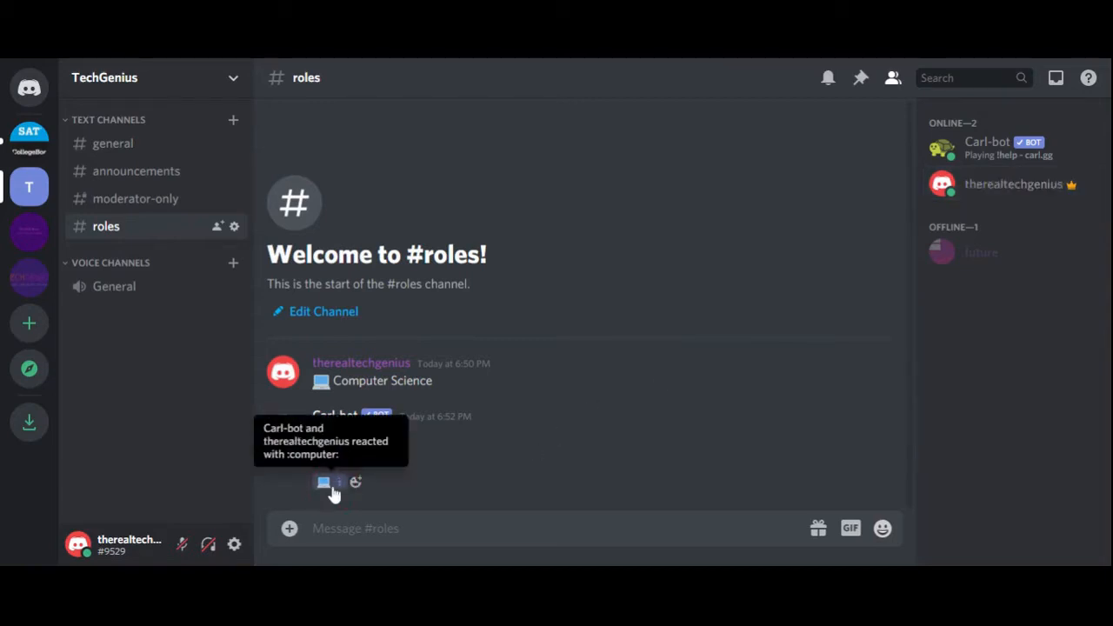
{"action": "left_click", "coordinate": [999, 198]}
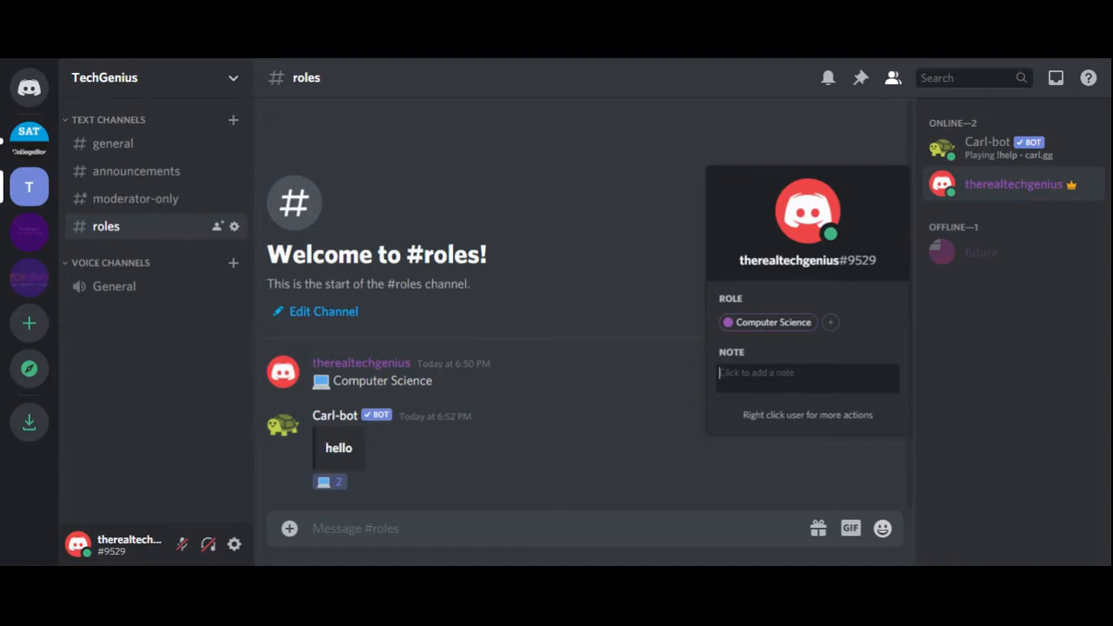
{"action": "left_click", "coordinate": [1041, 314]}
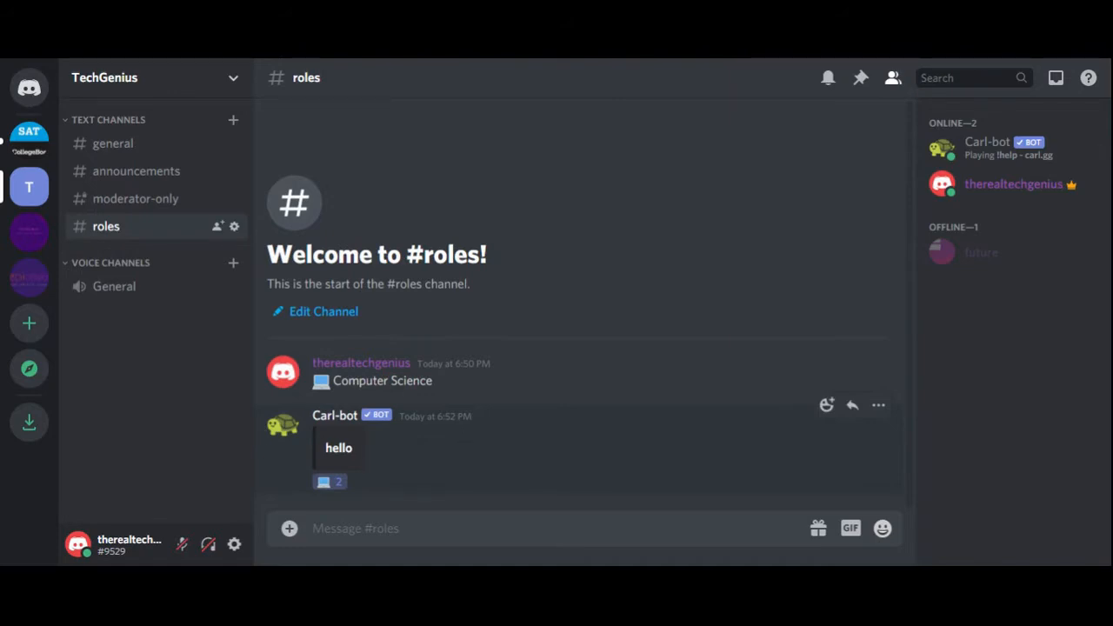
Invite carl-bot from the carl.gg website and choose TechGenius Server as the server to add it to
{"action": "left_click", "coordinate": [32, 236]}
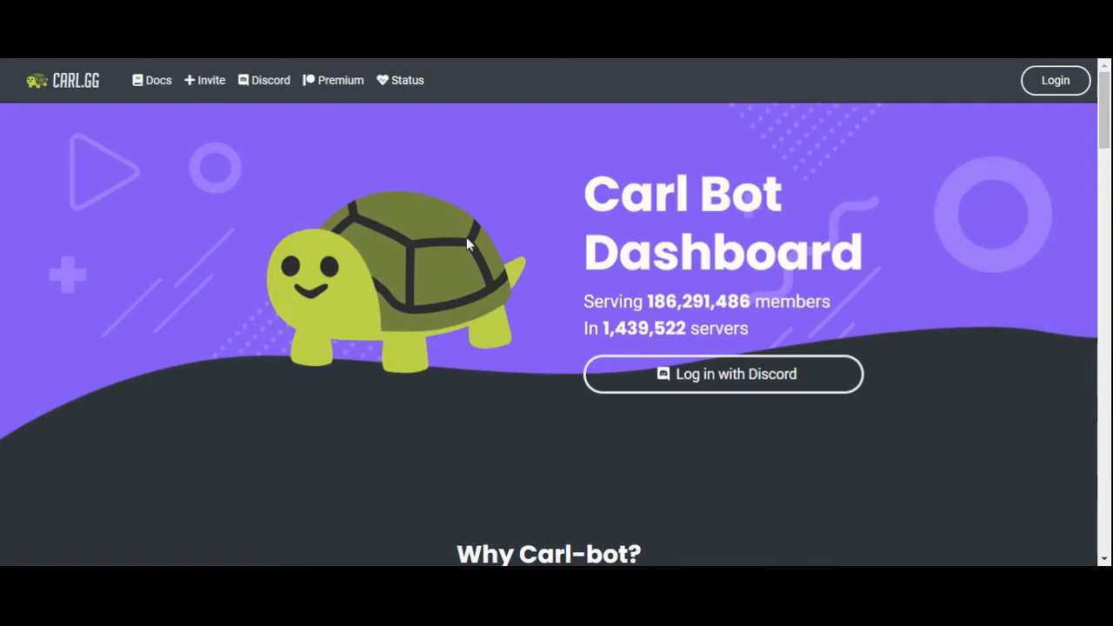
{"action": "left_click", "coordinate": [209, 82]}
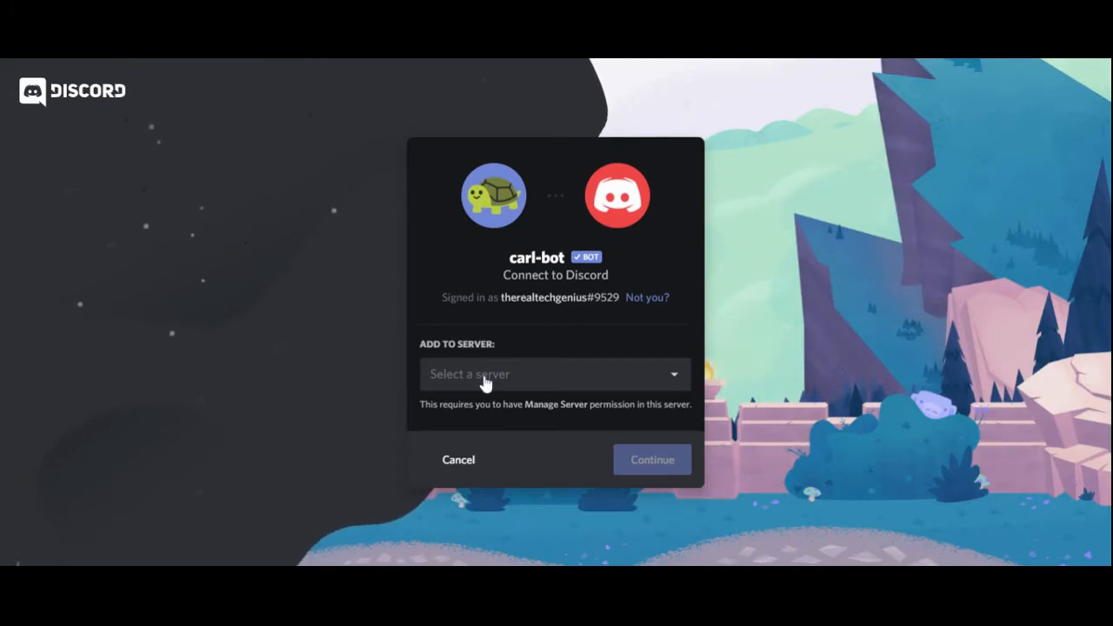
{"action": "left_click", "coordinate": [485, 378]}
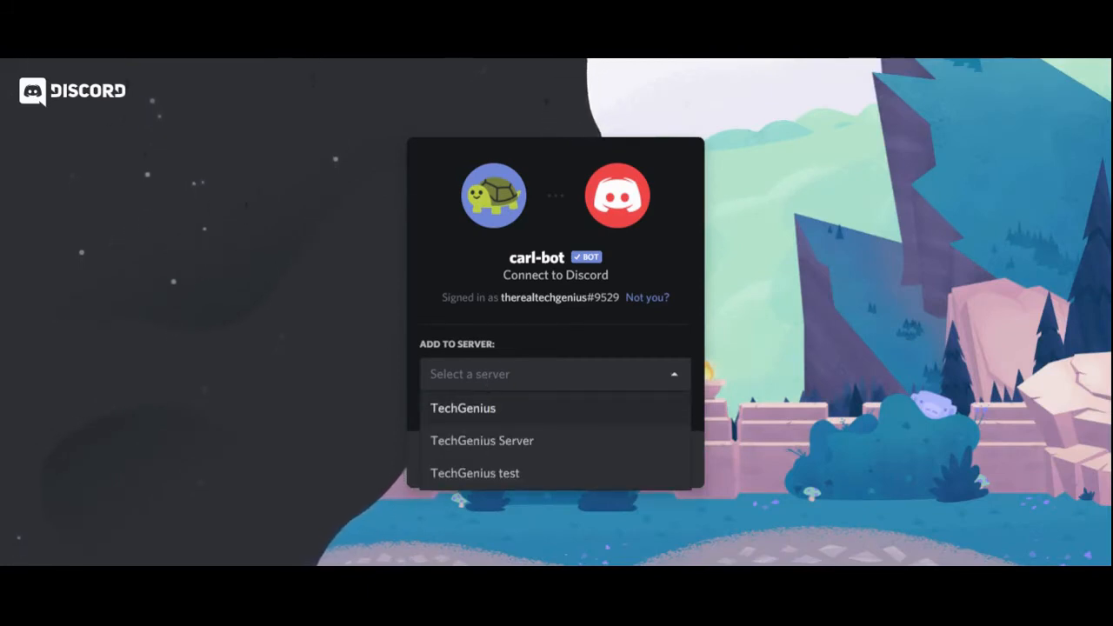
{"action": "left_click", "coordinate": [485, 444]}
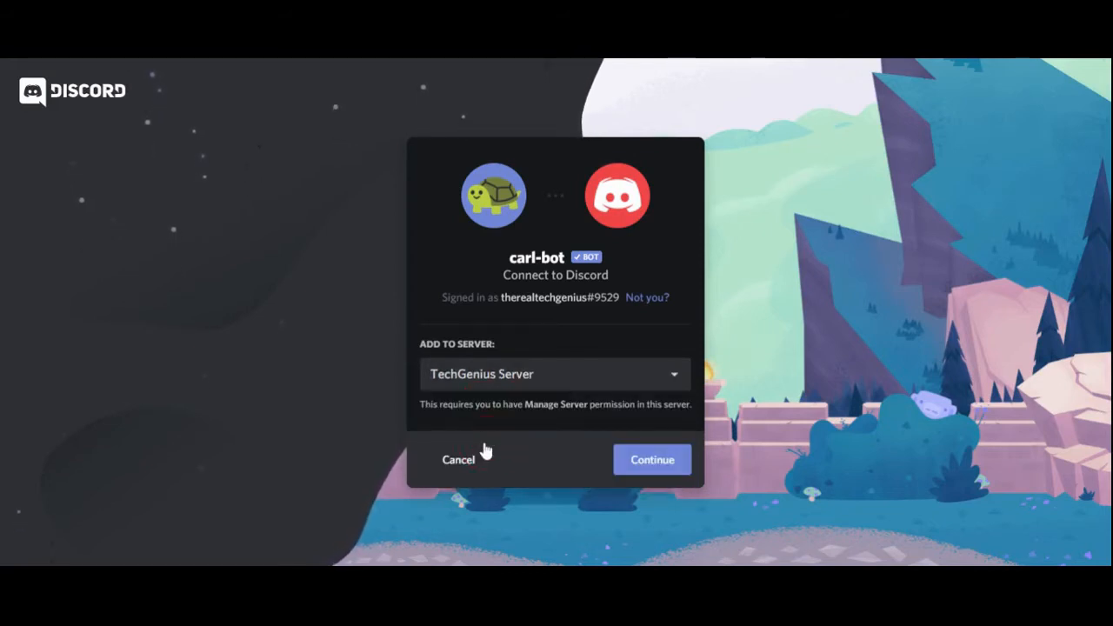
{"action": "left_click", "coordinate": [643, 460]}
Review the permissions carl-bot requests, authorize it with all of them granted and complete the human check
{"action": "scroll", "coordinate": [520, 348], "scroll_direction": "down", "scroll_amount": 5}
{"action": "scroll", "coordinate": [525, 348], "scroll_direction": "up", "scroll_amount": 5}
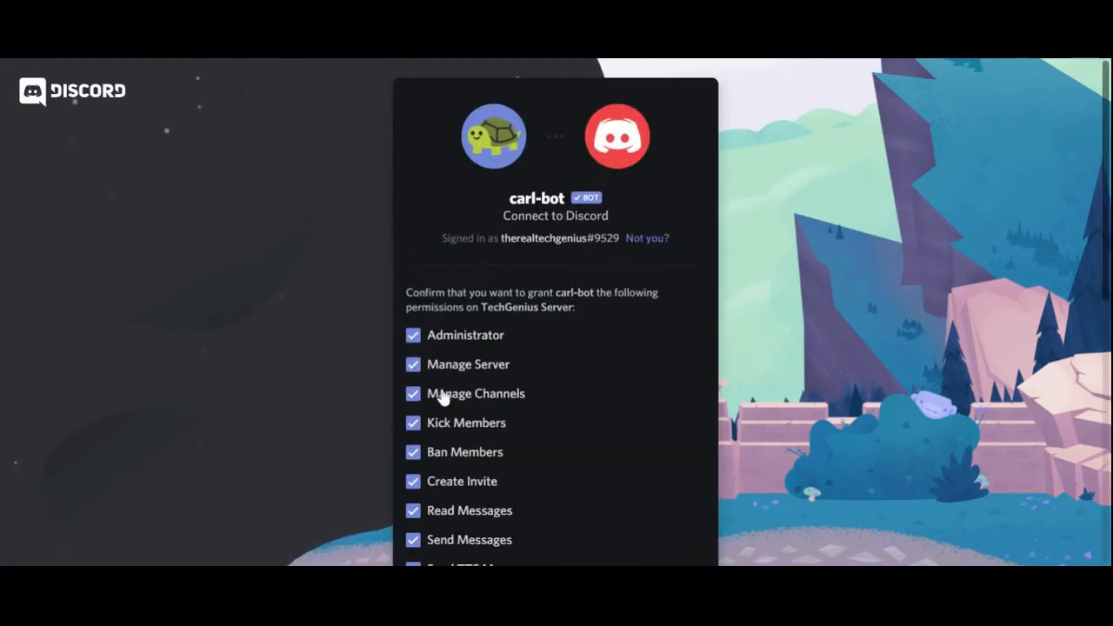
{"action": "scroll", "coordinate": [441, 396], "scroll_direction": "down", "scroll_amount": 5}
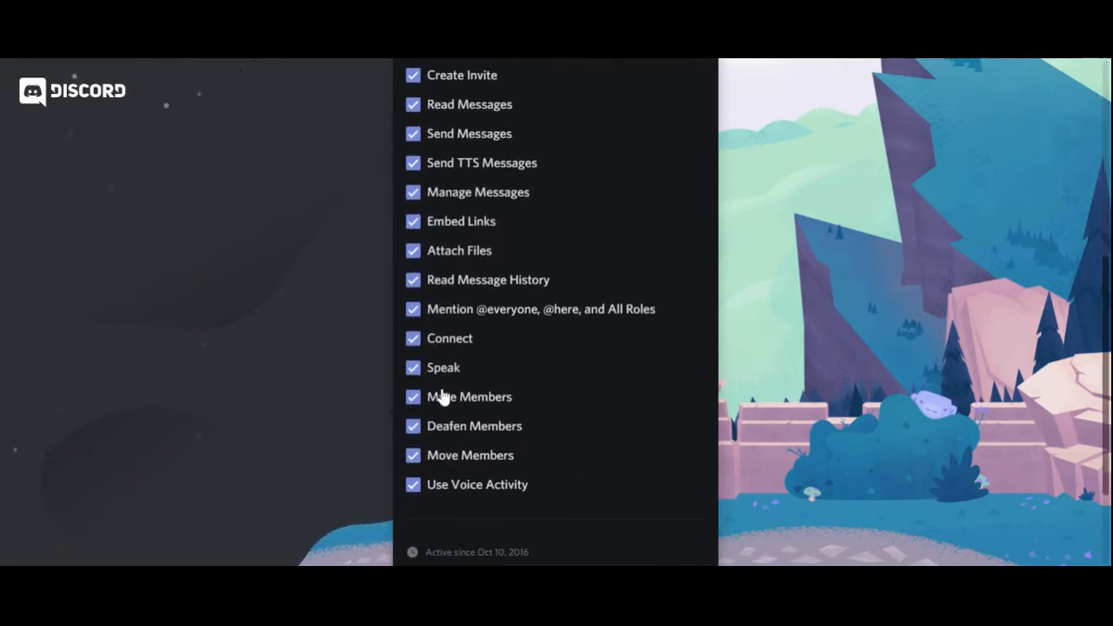
{"action": "scroll", "coordinate": [532, 387], "scroll_direction": "down", "scroll_amount": 3}
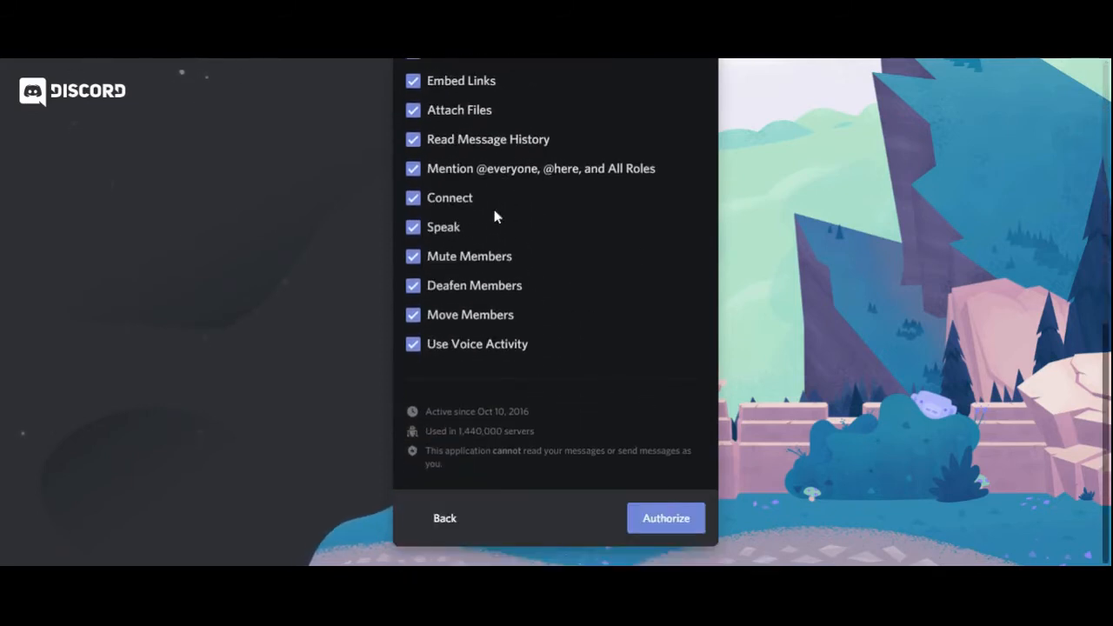
{"action": "scroll", "coordinate": [500, 322], "scroll_direction": "up", "scroll_amount": 5}
{"action": "scroll", "coordinate": [532, 387], "scroll_direction": "down", "scroll_amount": 5}
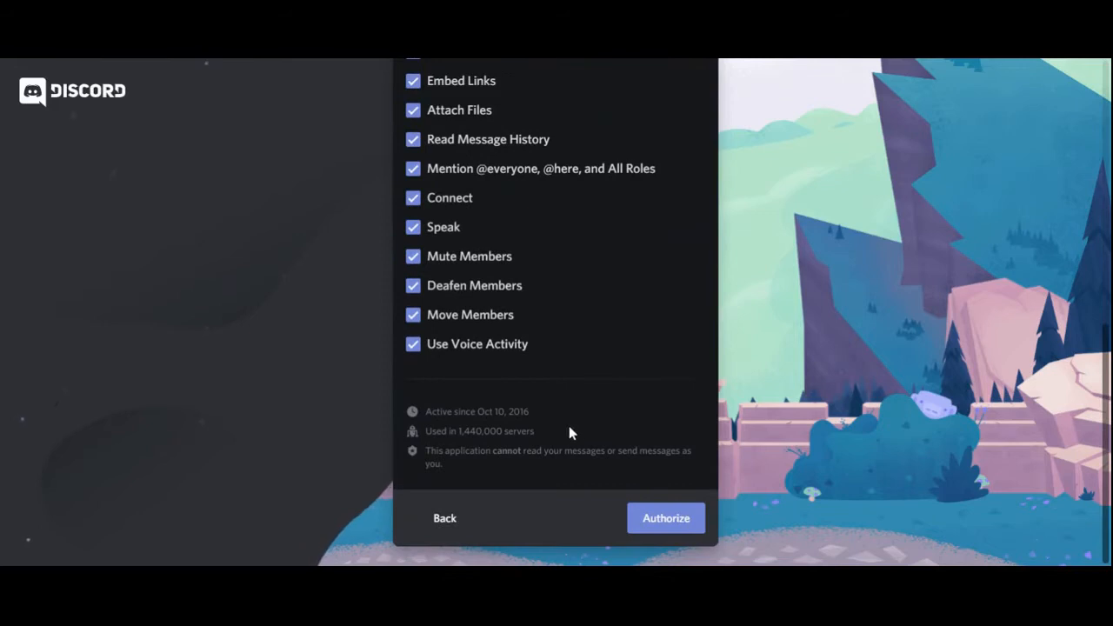
{"action": "left_click", "coordinate": [667, 514]}
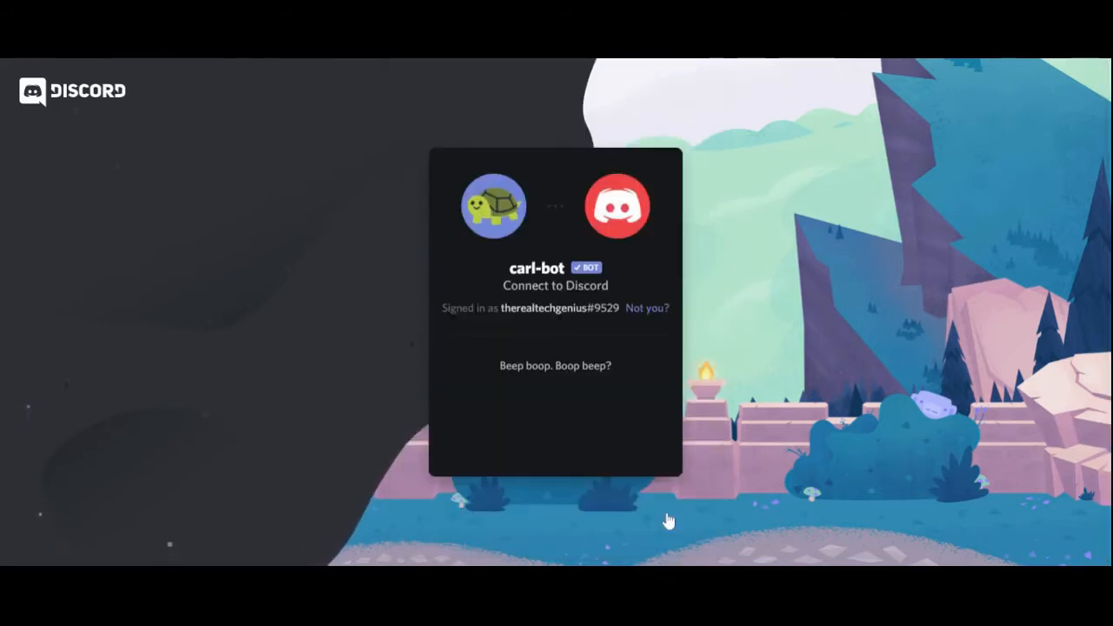
{"action": "left_click", "coordinate": [456, 420]}
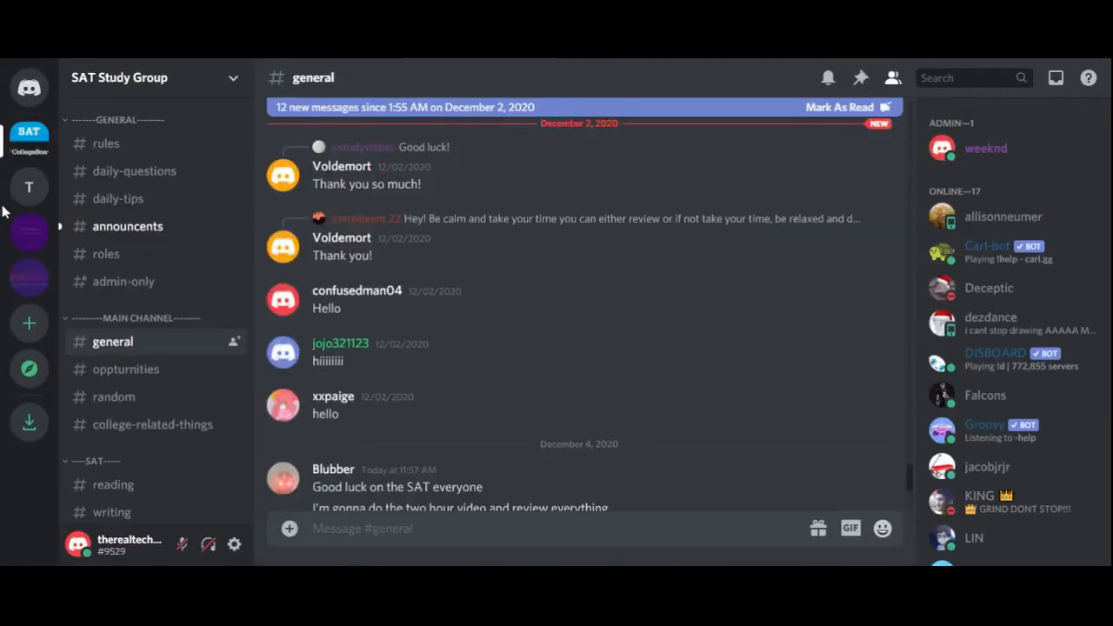
In TechGenius Server's role settings, move the carl-bot role above Admin to the top of the role list and save the changes
{"action": "left_click", "coordinate": [20, 249]}
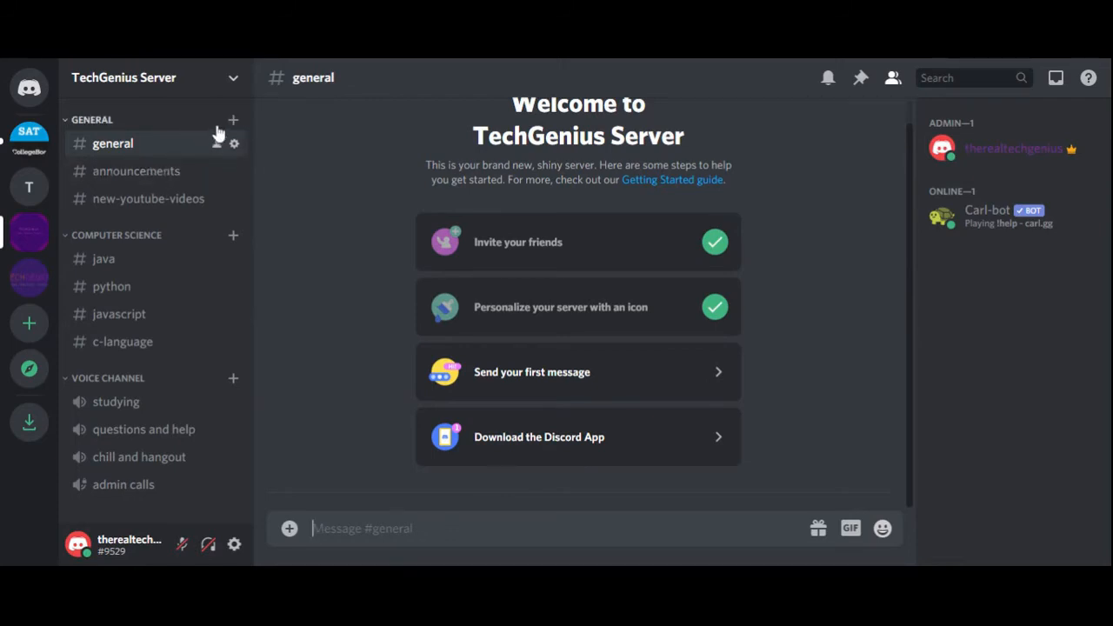
{"action": "left_click", "coordinate": [233, 80]}
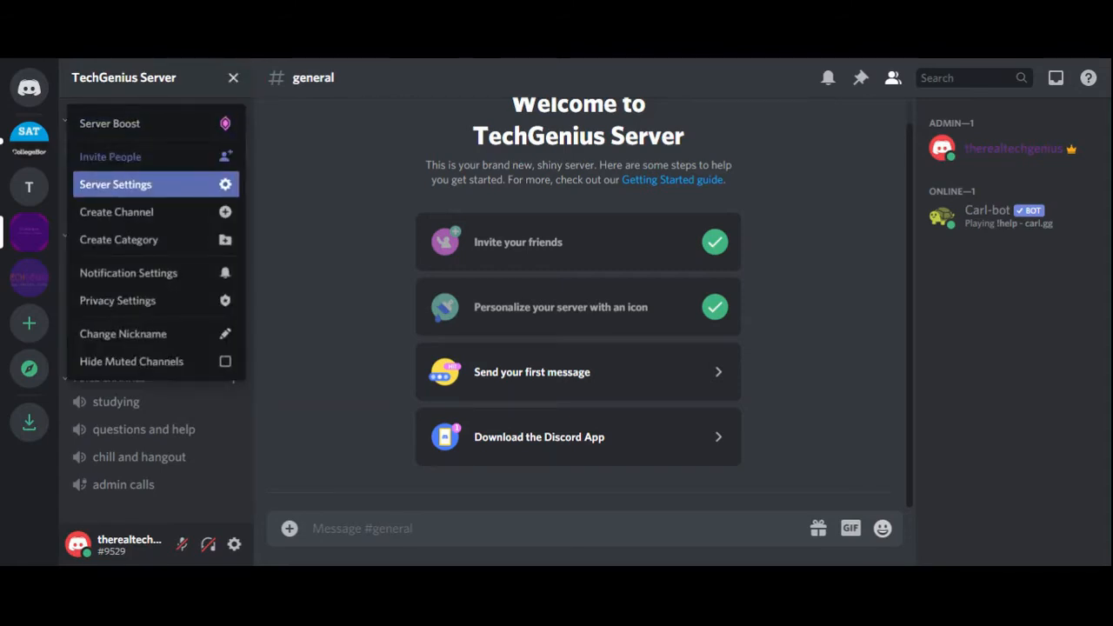
{"action": "left_click", "coordinate": [206, 187]}
{"action": "left_click", "coordinate": [215, 168]}
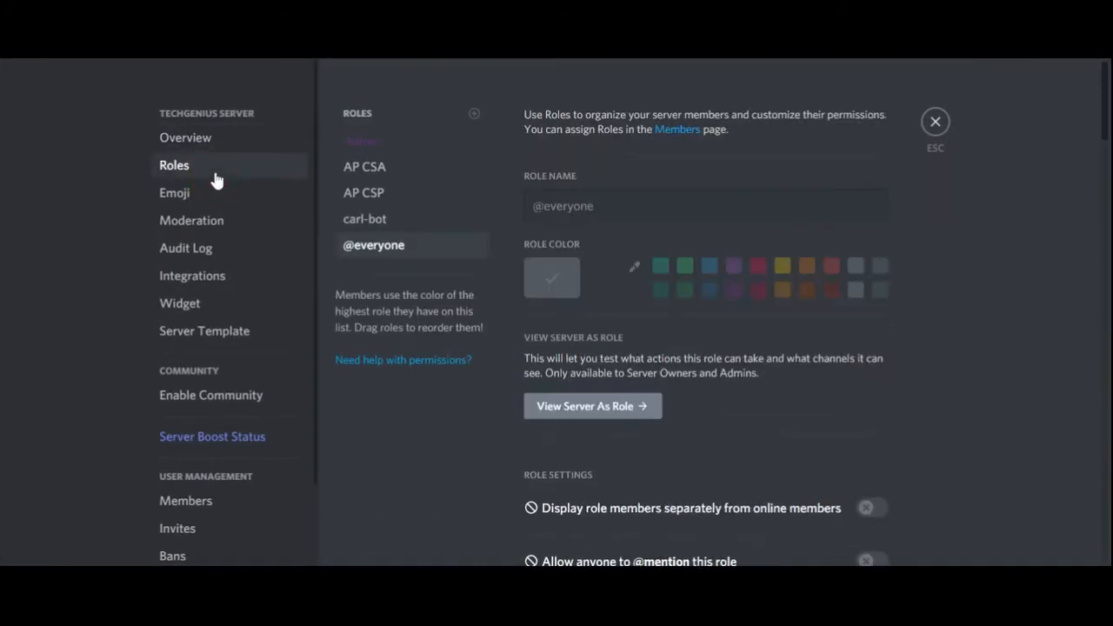
{"action": "left_click_drag", "start_coordinate": [396, 229], "coordinate": [401, 148]}
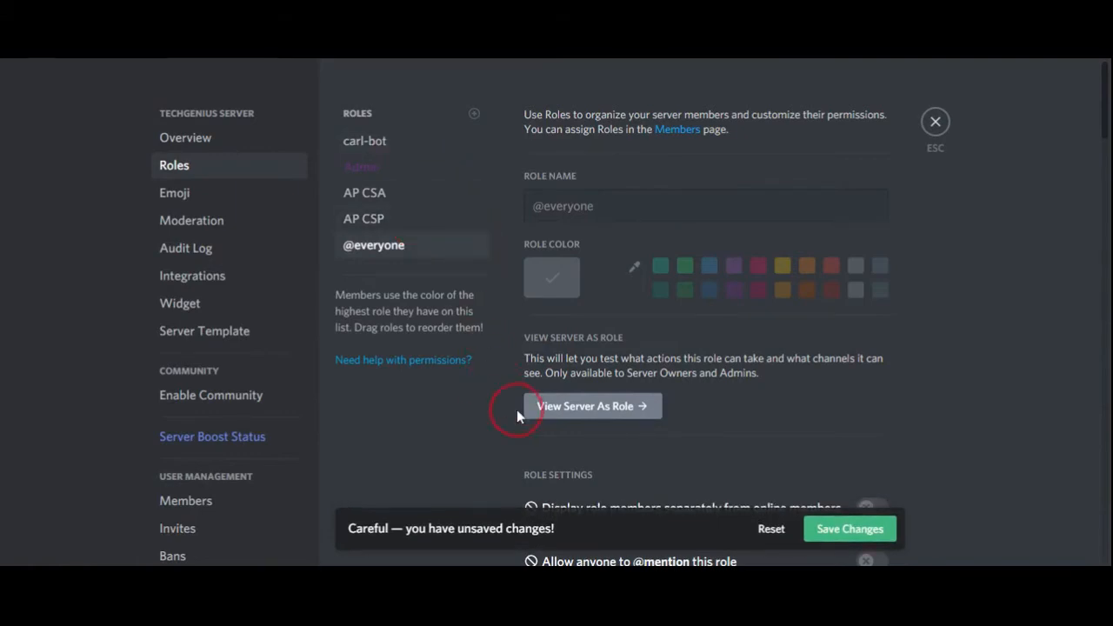
{"action": "left_click", "coordinate": [871, 541]}
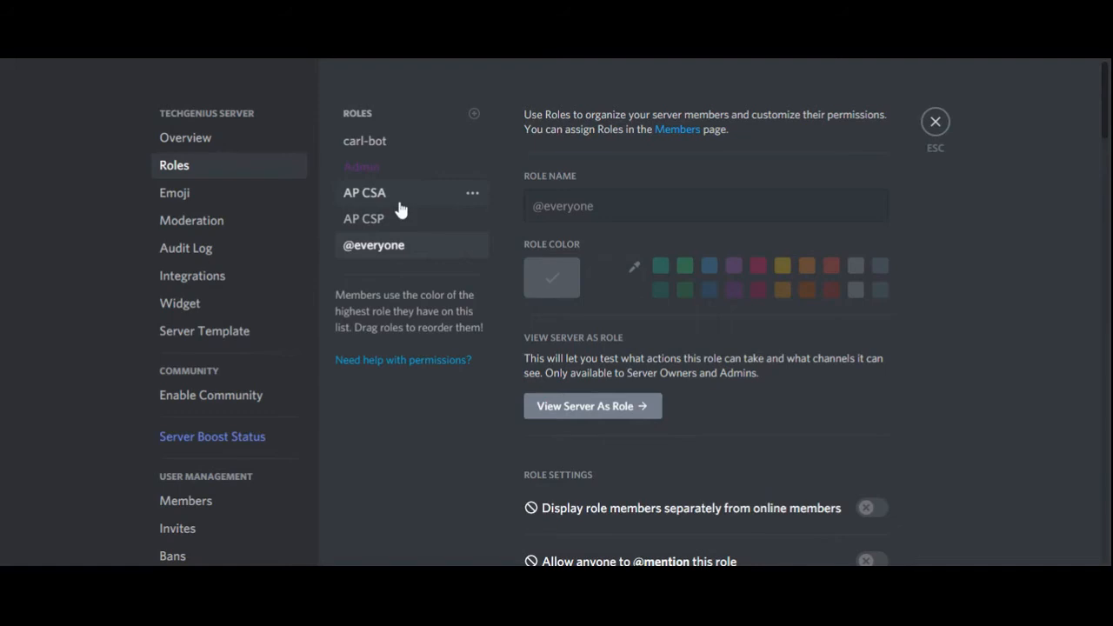
{"action": "left_click", "coordinate": [934, 124]}
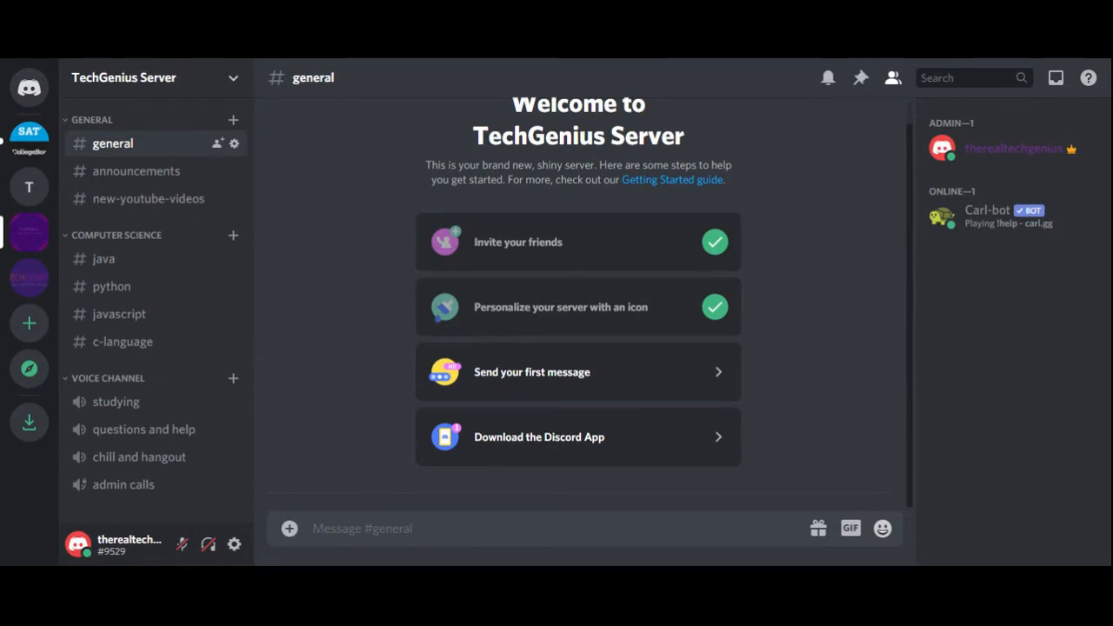
Create a text channel named roles in the General category
{"action": "left_click", "coordinate": [232, 120]}
{"action": "type", "text": "roles"}
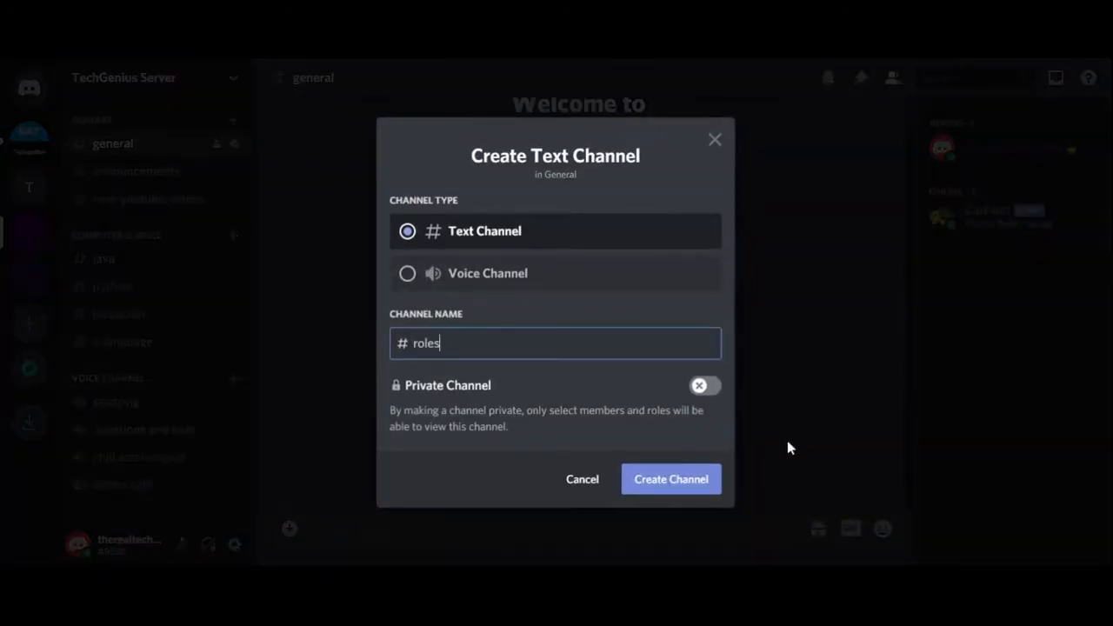
{"action": "left_click", "coordinate": [705, 479]}
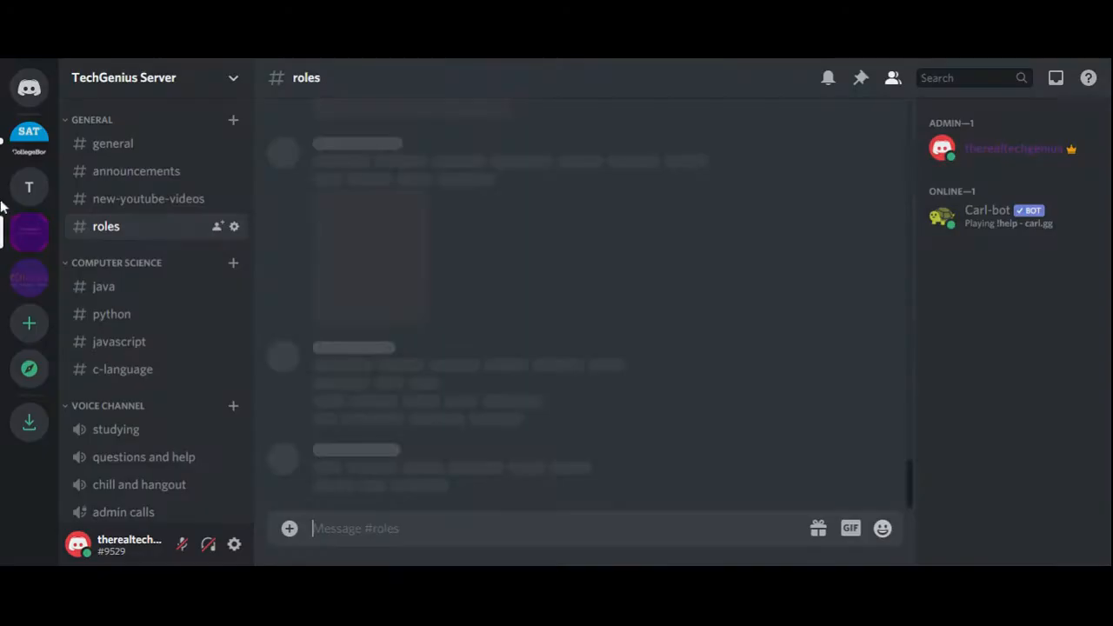
Create a private text channel named admin-only in the General category, with access for the carl-bot and Admin roles
{"action": "left_click", "coordinate": [232, 120]}
{"action": "type", "text": "admin-only-"}
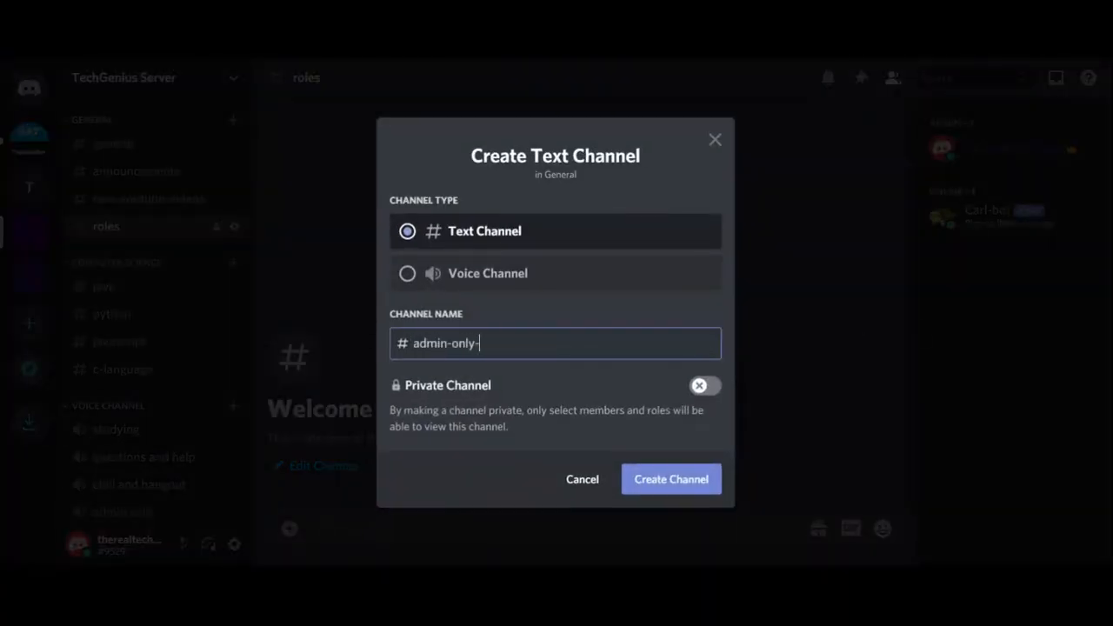
{"action": "left_click", "coordinate": [711, 386]}
{"action": "scroll", "coordinate": [640, 385], "scroll_direction": "down", "scroll_amount": 2}
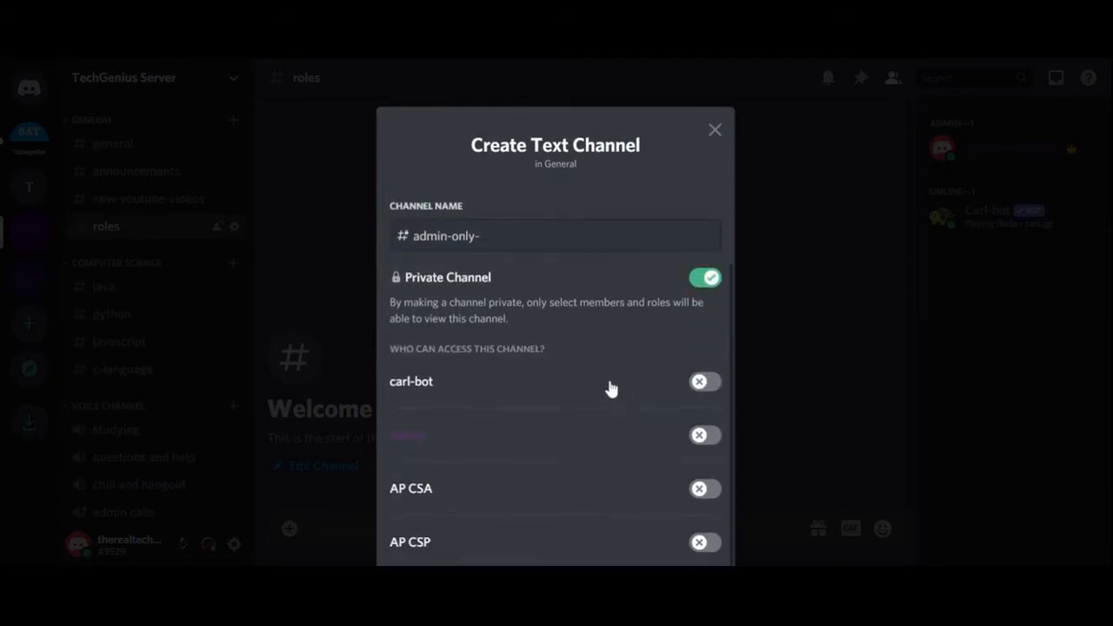
{"action": "left_click", "coordinate": [706, 384]}
{"action": "left_click", "coordinate": [705, 435]}
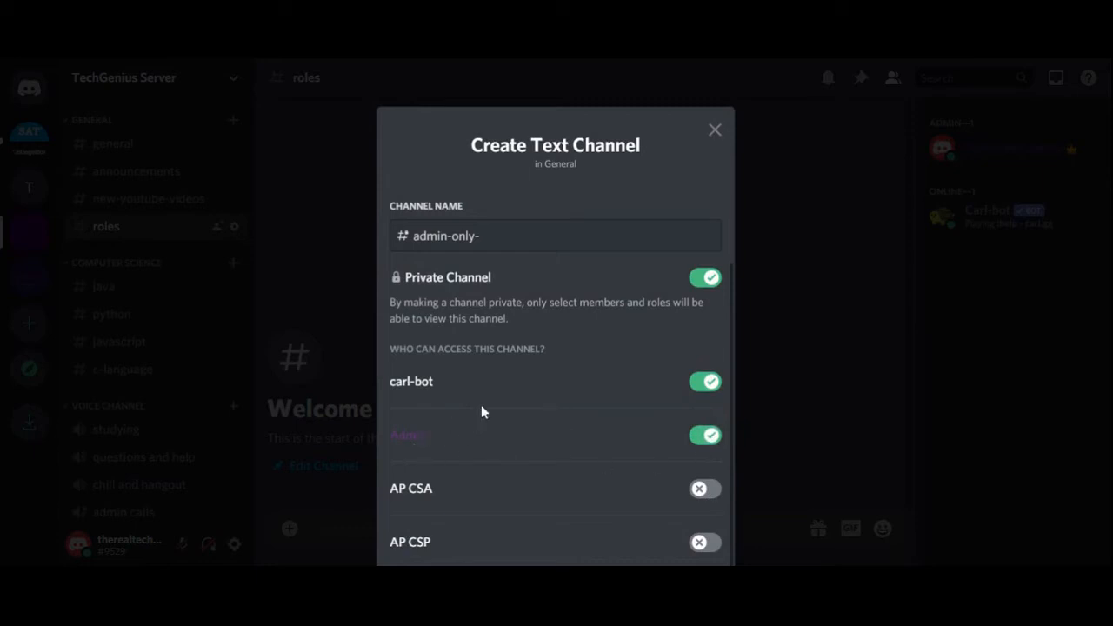
{"action": "key", "text": "ctrl+minus"}
{"action": "left_click", "coordinate": [634, 513]}
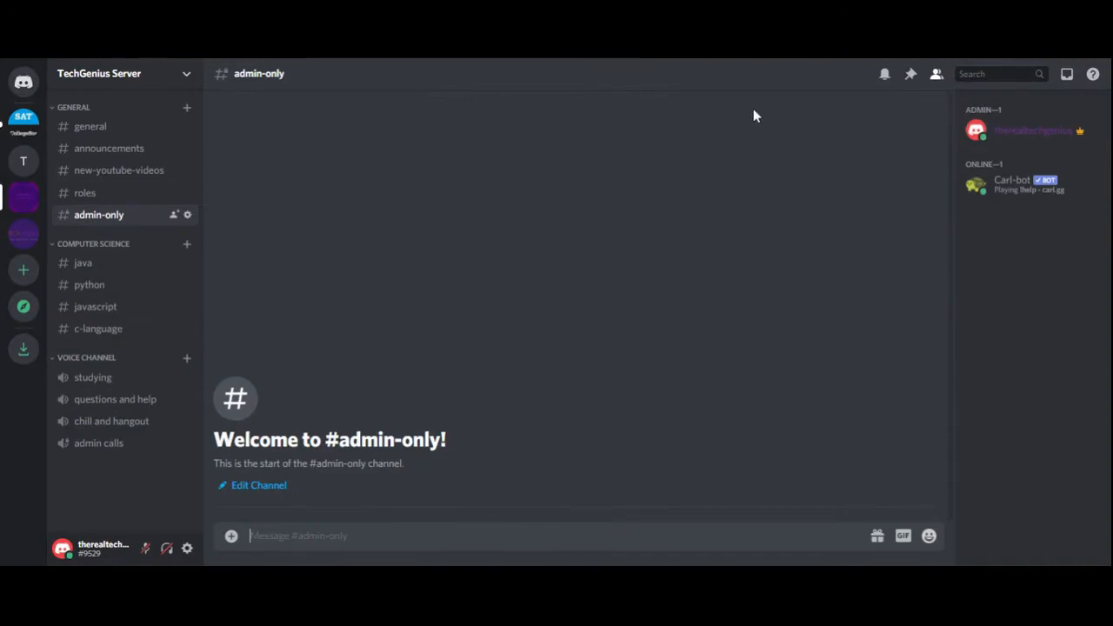
{"action": "key", "text": "ctrl+plus"}
{"action": "key", "text": "ctrl+plus"}
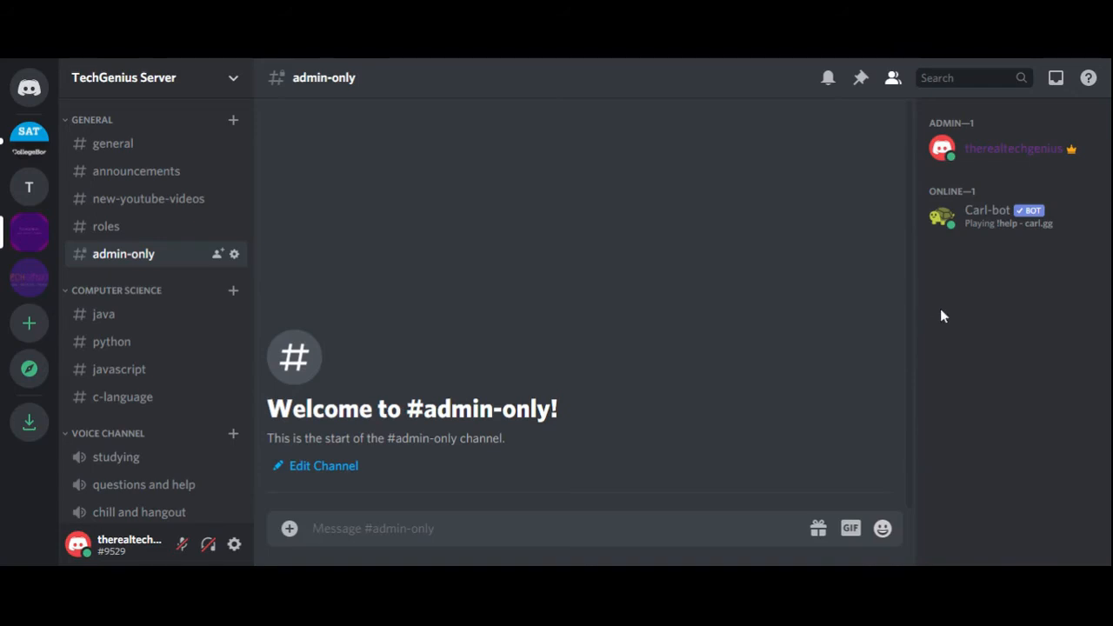
Start Carl-bot's reaction role setup in admin-only with !rr make and choose #roles as the message's channel
{"action": "type", "text": "!"}
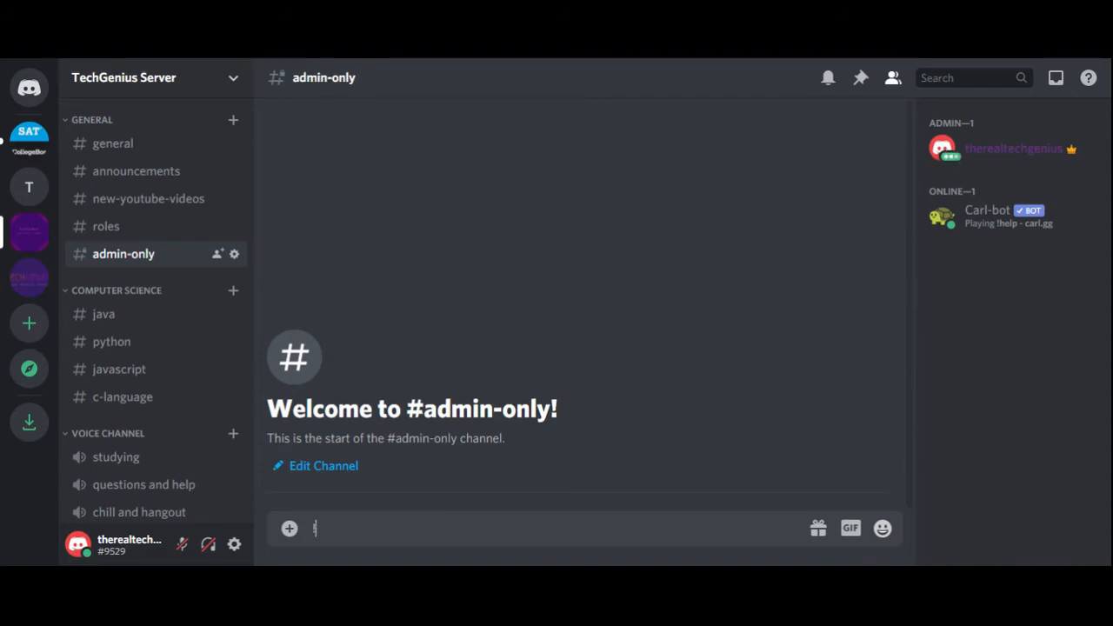
{"action": "type", "text": "rr make"}
{"action": "key", "text": "Return"}
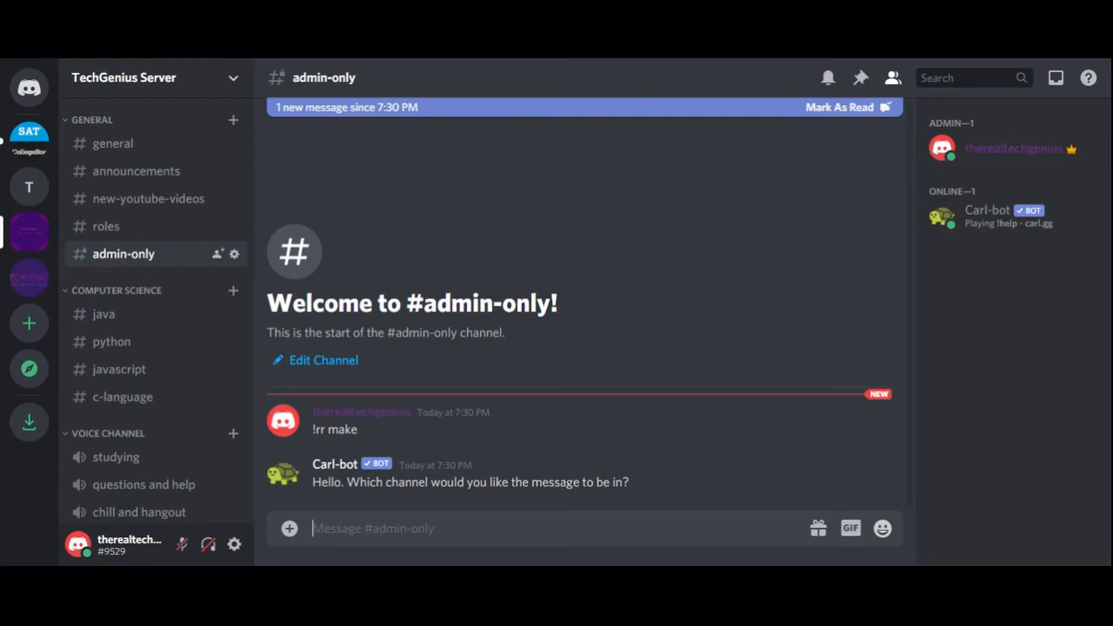
{"action": "type", "text": "#roles"}
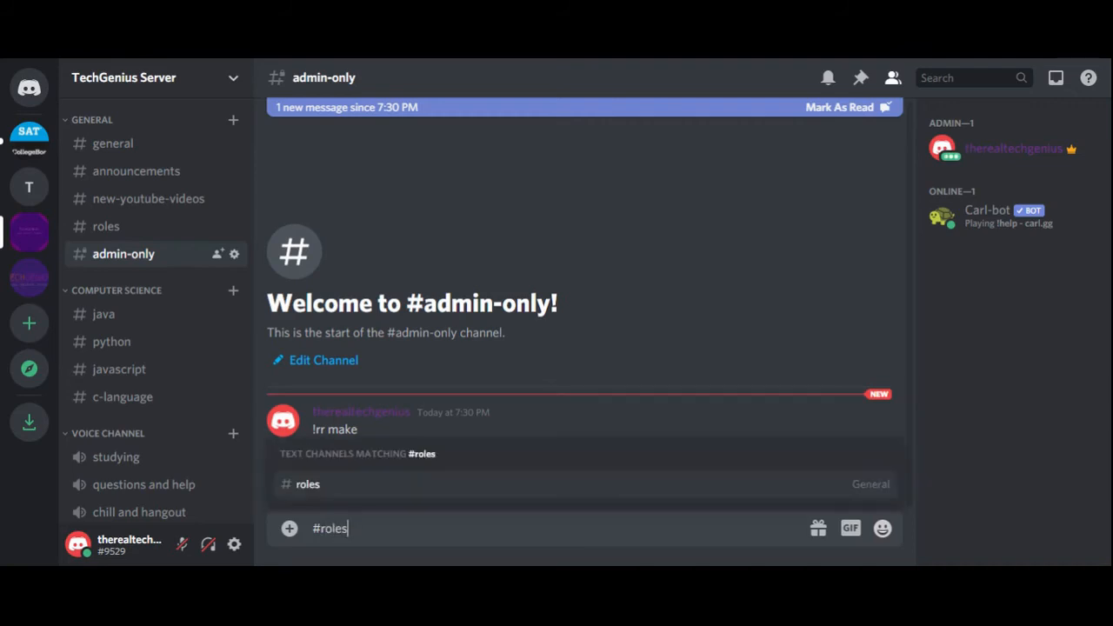
{"action": "key", "text": "Return"}
{"action": "key", "text": "Return"}
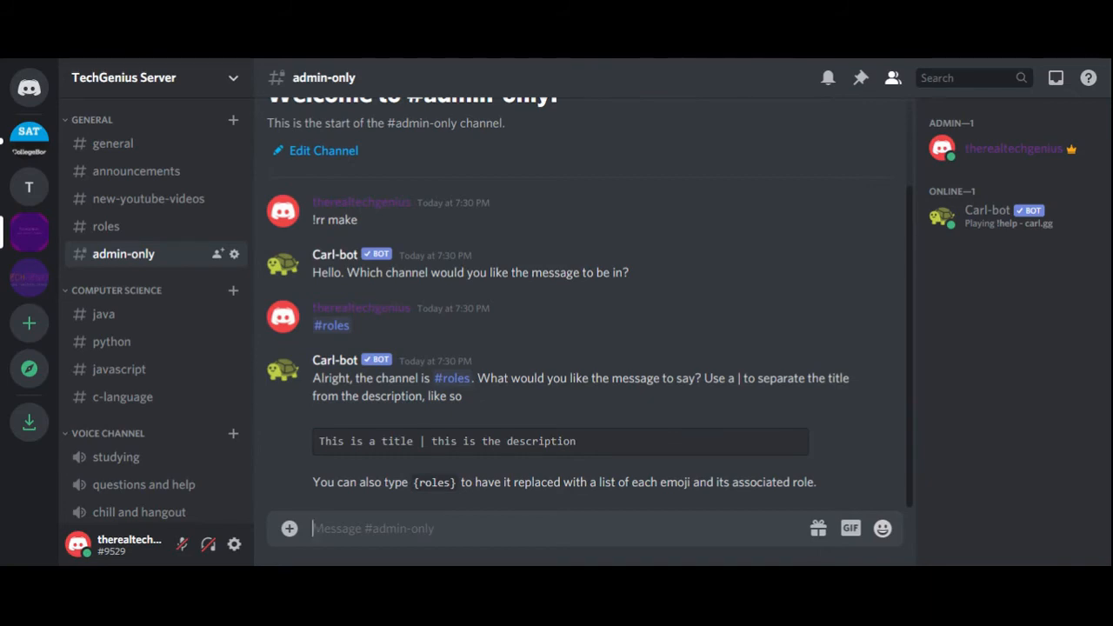
Give Carl-bot the reaction role message's title and description as "Roles | Please select your role"
{"action": "type", "text": "Role s"}
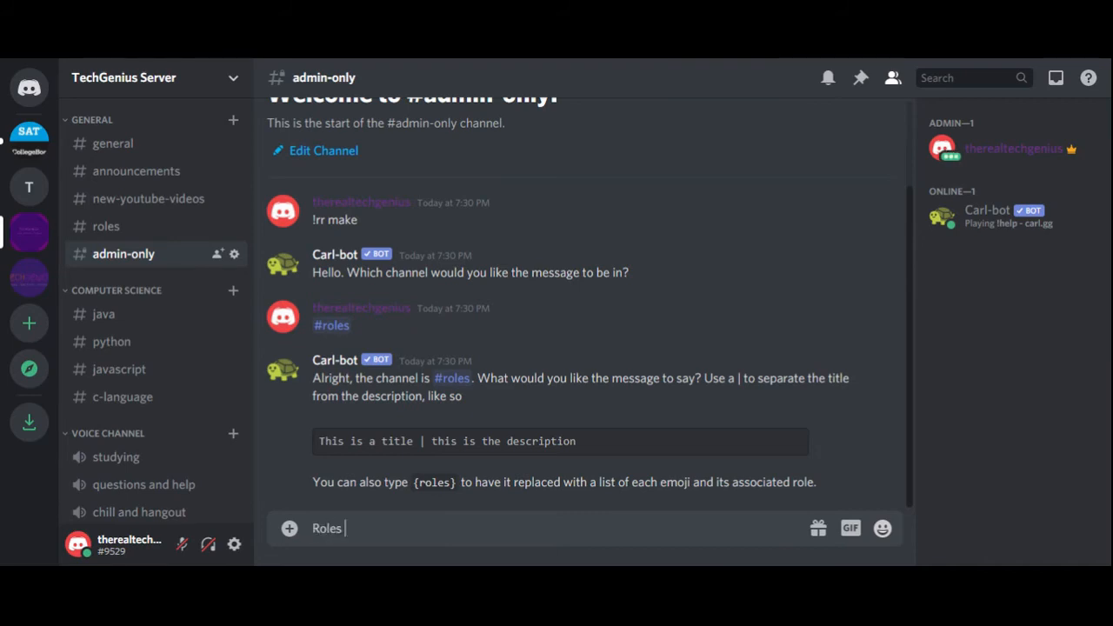
{"action": "type", "text": " | Please selc"}
{"action": "key", "text": "BackSpace"}
{"action": "type", "text": "ect your "}
{"action": "type", "text": "role"}
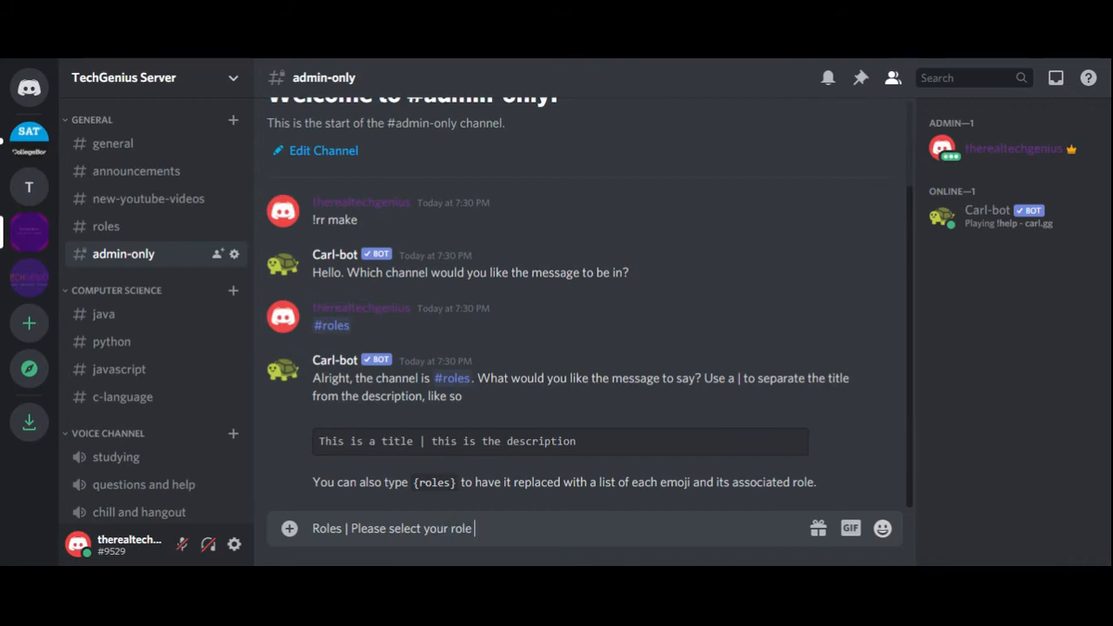
{"action": "key", "text": "Return"}
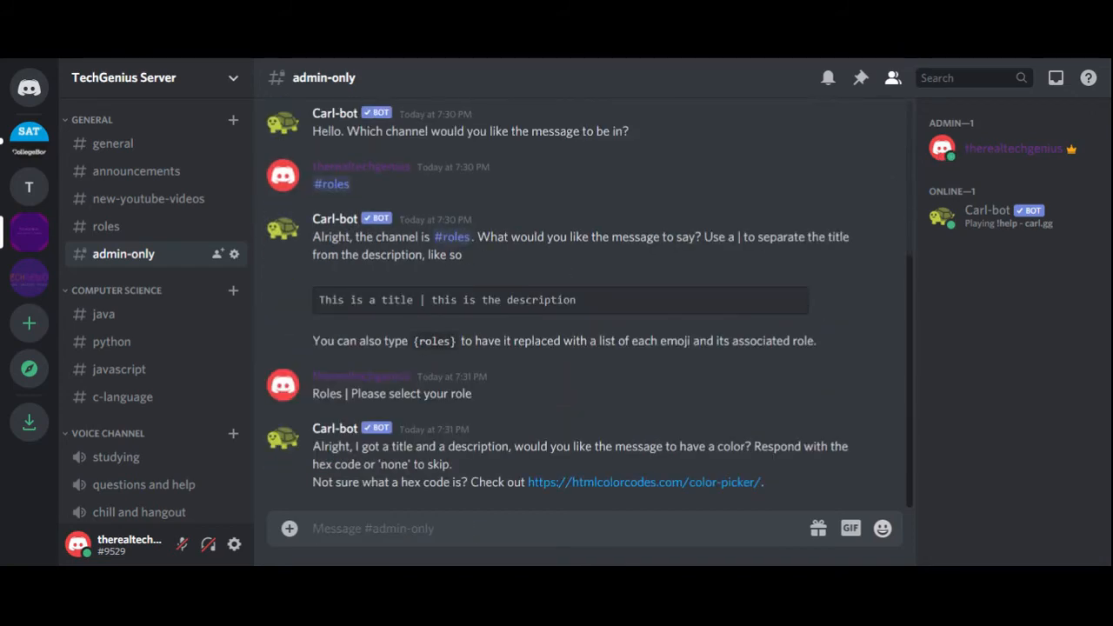
Answer Carl-bot's message color question with "none" to skip the color
{"action": "type", "text": "nodes"}
{"action": "key", "text": "BackSpace"}
{"action": "key", "text": "BackSpace"}
{"action": "key", "text": "BackSpace"}
{"action": "key", "text": "BackSpace"}
{"action": "type", "text": "one"}
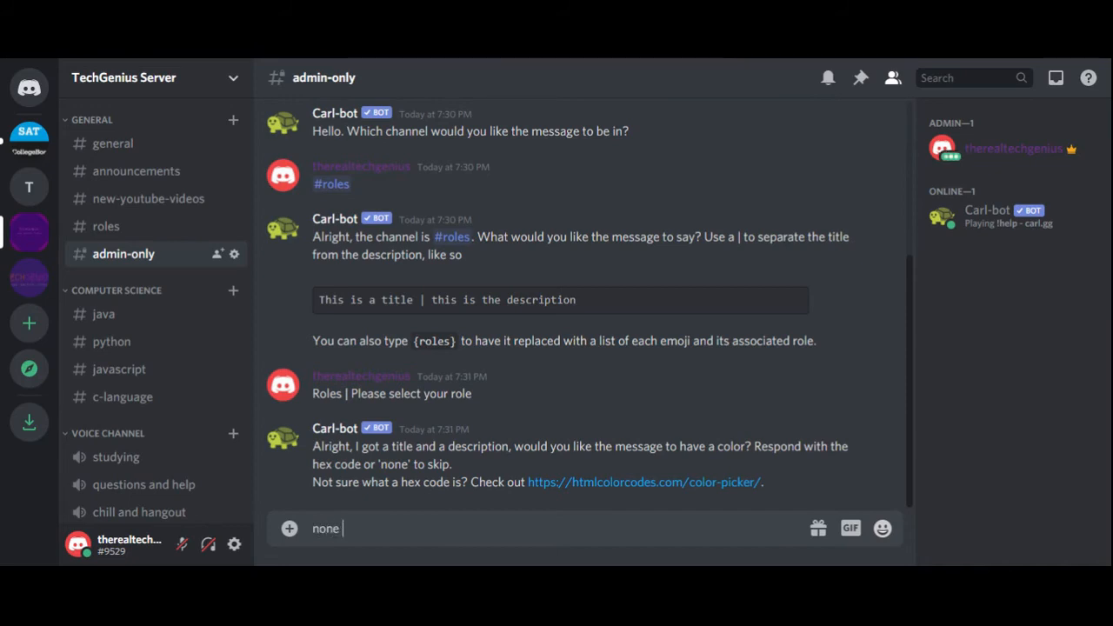
{"action": "key", "text": "Return"}
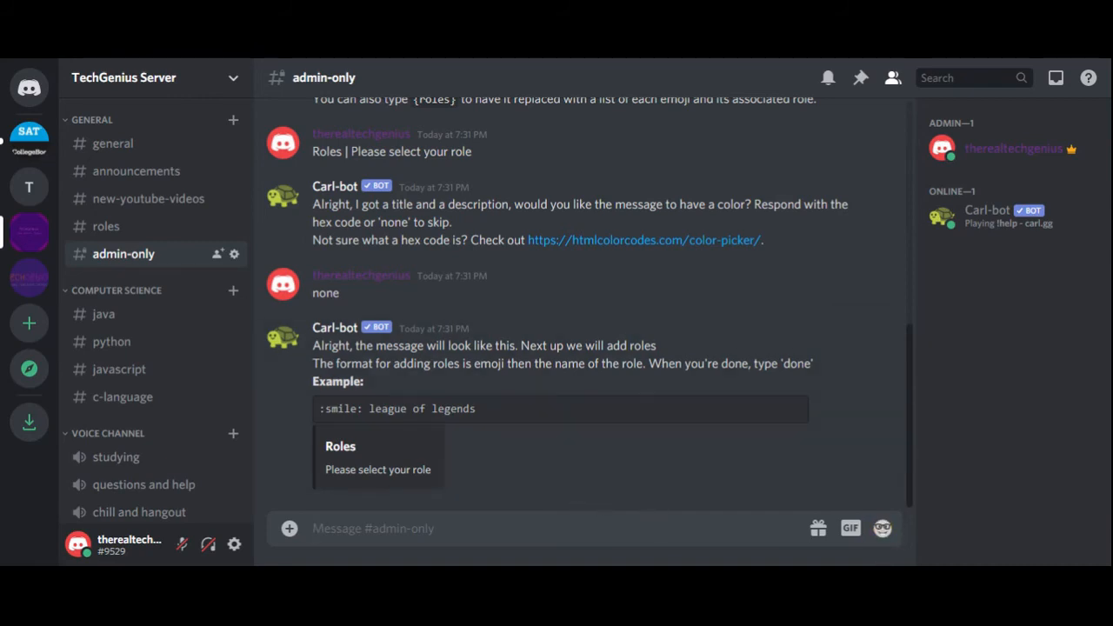
Add the AP CSA role to Carl-bot's reaction role setup, paired with the laptop emoji (:computer:)
{"action": "left_click", "coordinate": [883, 531]}
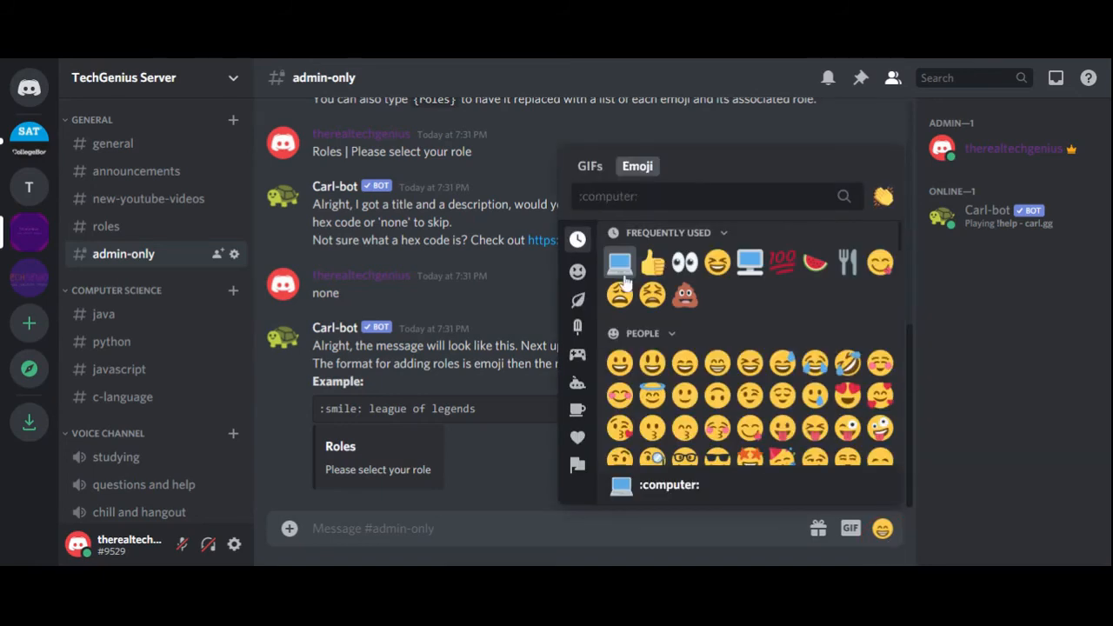
{"action": "left_click", "coordinate": [623, 272]}
{"action": "type", "text": "AP CSA"}
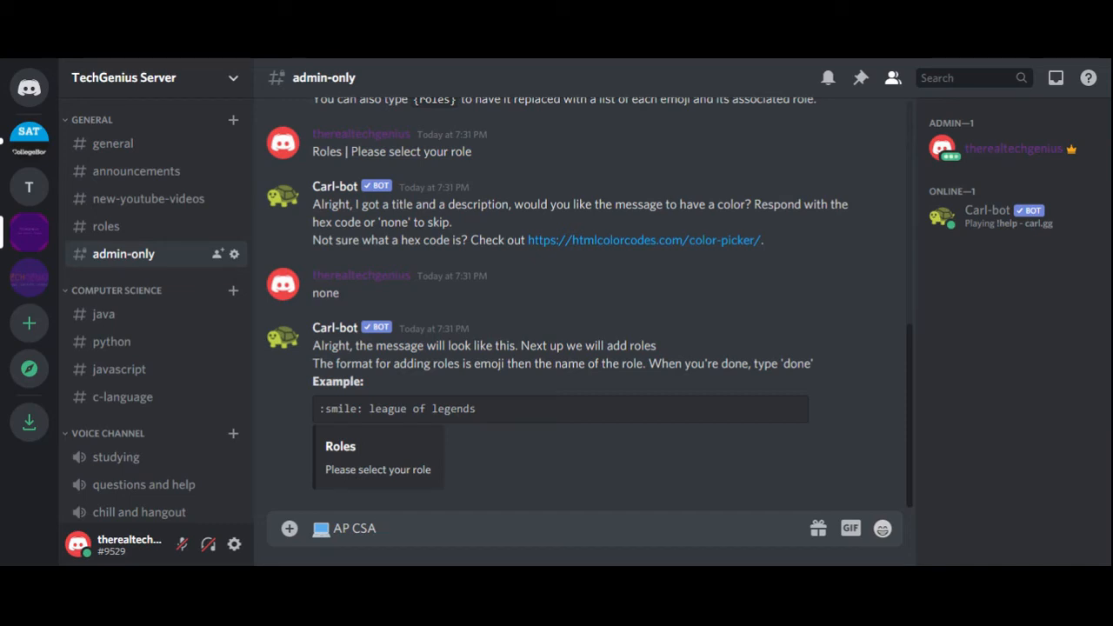
{"action": "key", "text": "Return"}
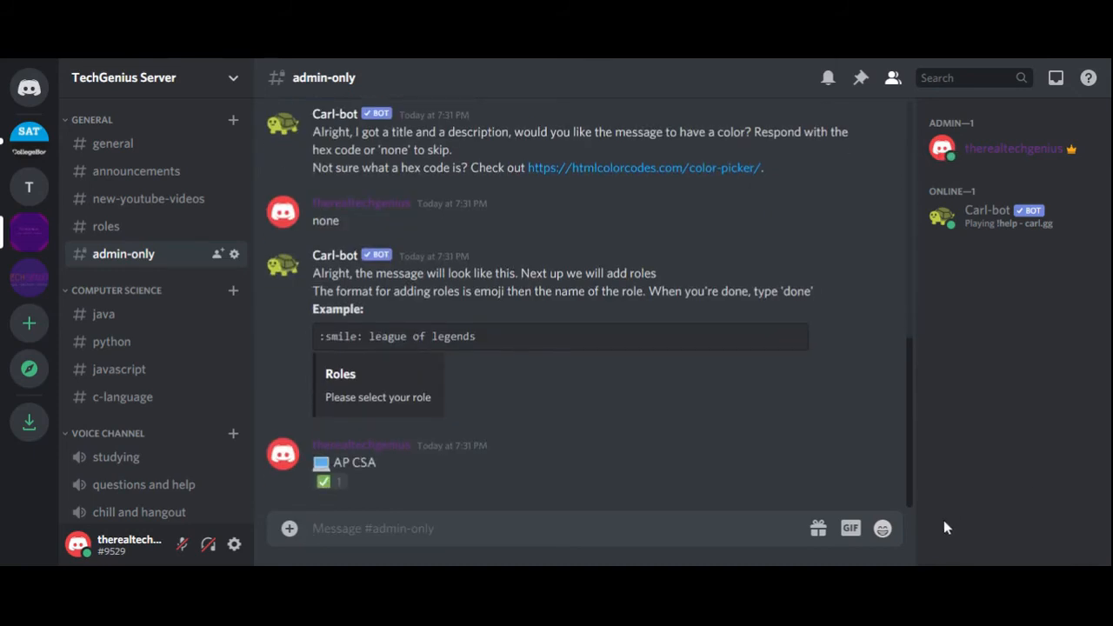
Add the AP CSP role to Carl-bot's reaction role setup, paired with the desktop computer emoji
{"action": "left_click", "coordinate": [882, 528]}
{"action": "left_click", "coordinate": [616, 258]}
{"action": "type", "text": "AP CSP"}
{"action": "key", "text": "Return"}
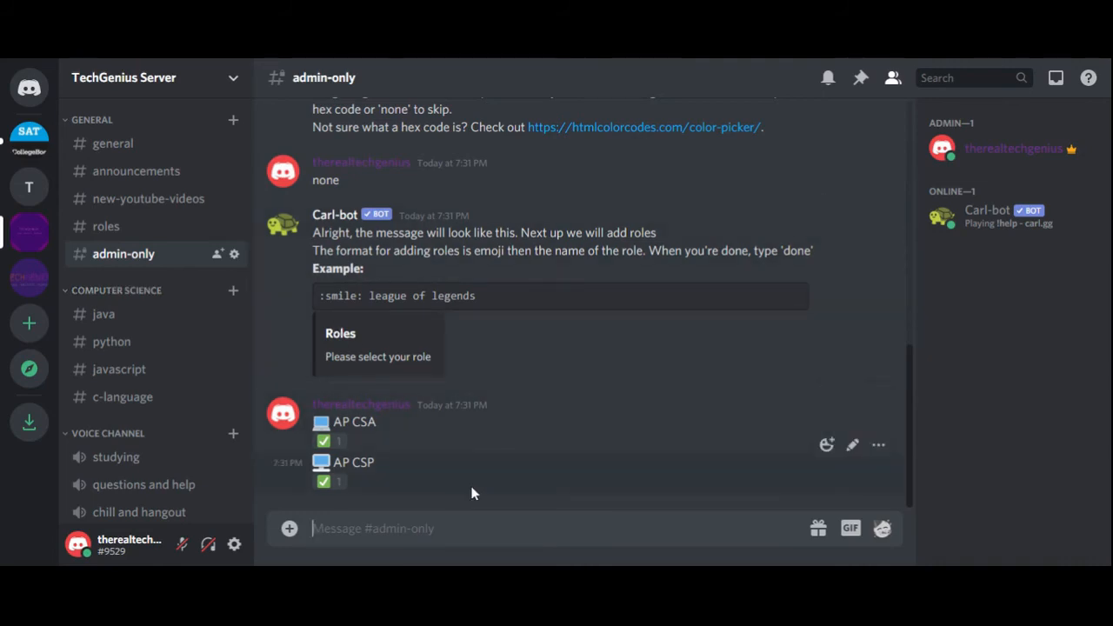
Copy the laptop emoji and "AP CSA" line from admin-only and post it as a message in the roles channel
{"action": "left_click", "coordinate": [162, 230]}
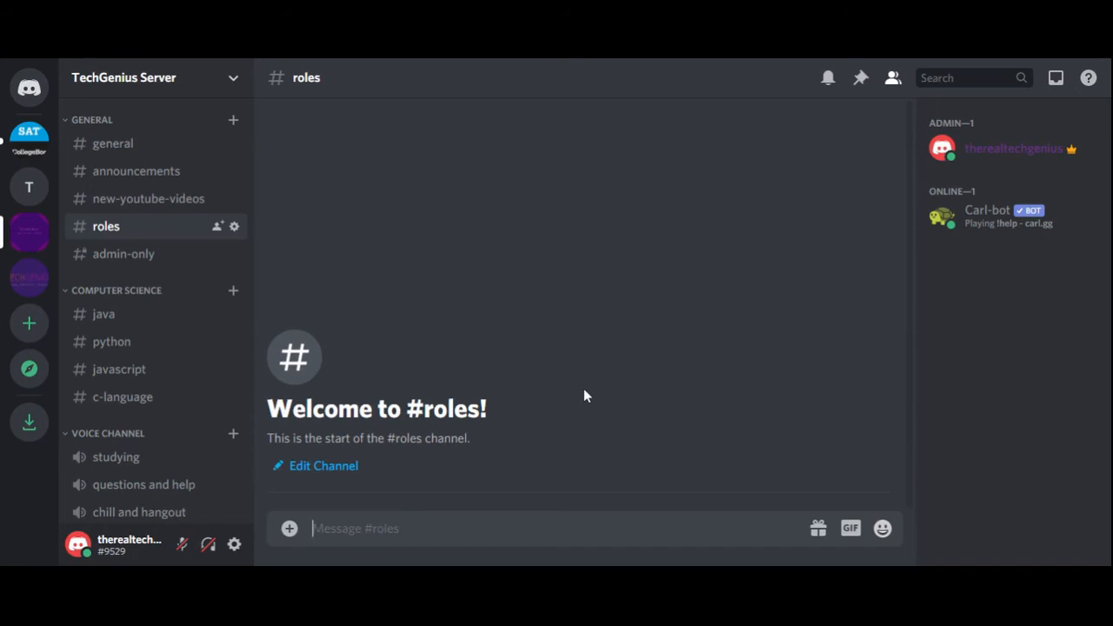
{"action": "left_click", "coordinate": [132, 254]}
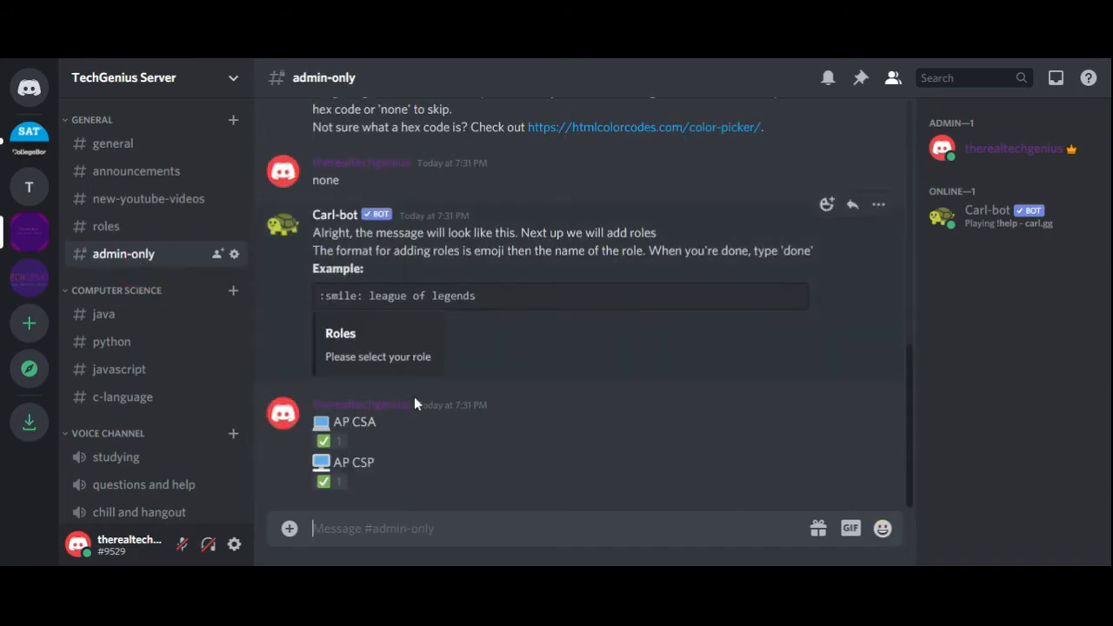
{"action": "left_click_drag", "start_coordinate": [386, 421], "coordinate": [320, 424]}
{"action": "key", "text": "ctrl+c"}
{"action": "left_click", "coordinate": [113, 228]}
{"action": "key", "text": "ctrl+v"}
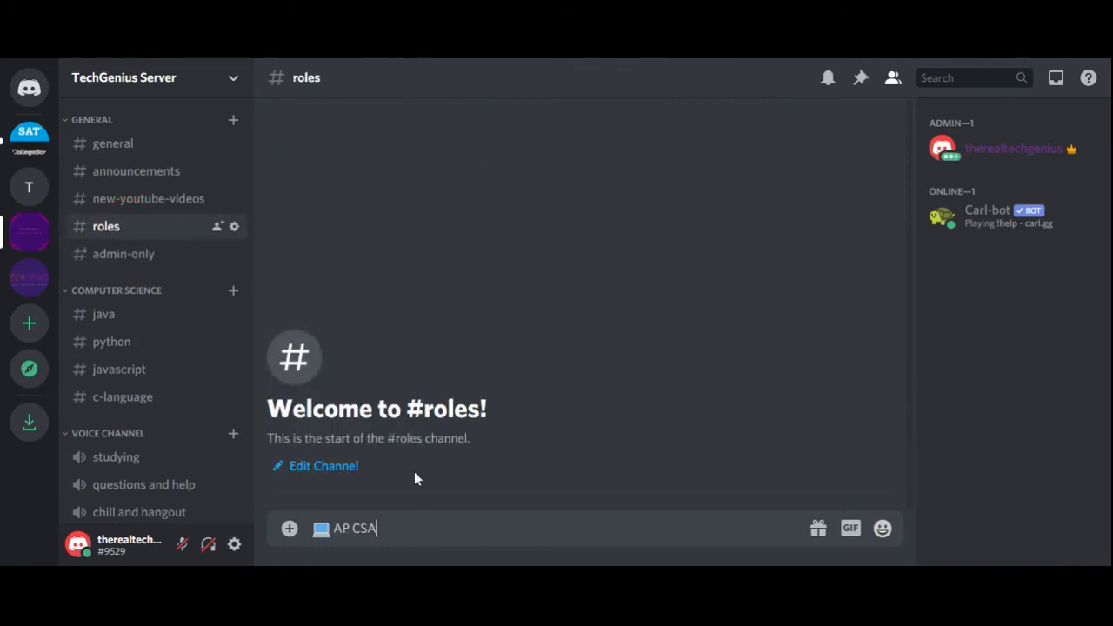
{"action": "key", "text": "Return"}
Copy the desktop emoji and "AP CSP" line from admin-only and post it in the roles channel
{"action": "left_click", "coordinate": [152, 254]}
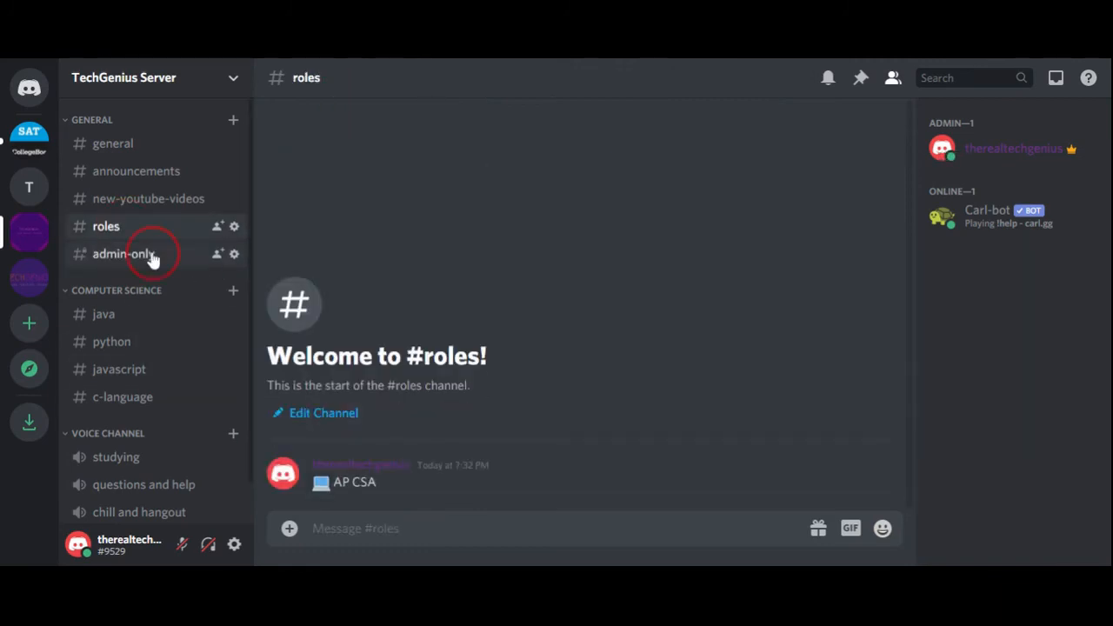
{"action": "left_click_drag", "start_coordinate": [387, 454], "coordinate": [318, 465]}
{"action": "key", "text": "ctrl+c"}
{"action": "left_click", "coordinate": [106, 226]}
{"action": "key", "text": "ctrl+v"}
{"action": "key", "text": "Return"}
Review the emoji legend in the roles channel and finish Carl-bot's reaction role setup in admin-only
{"action": "left_click", "coordinate": [183, 265]}
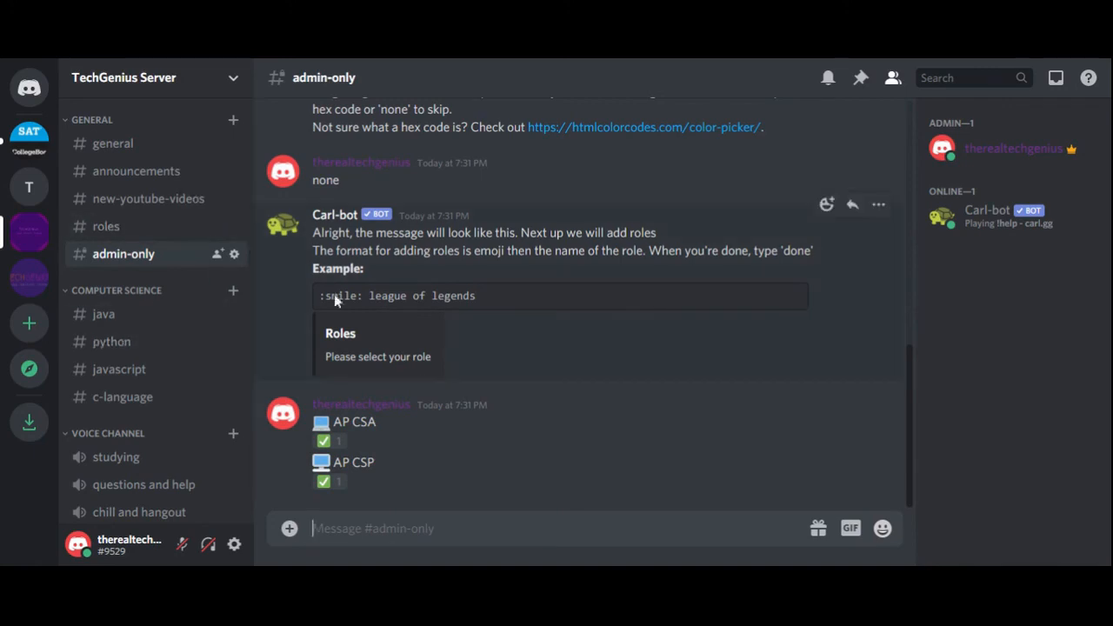
{"action": "left_click", "coordinate": [200, 231]}
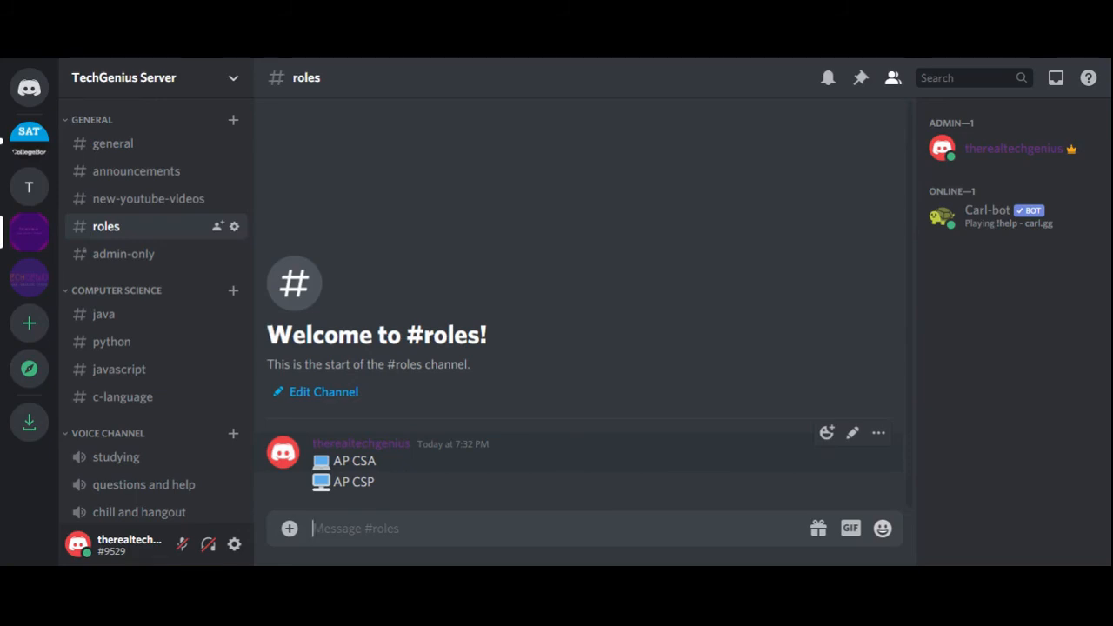
{"action": "left_click", "coordinate": [130, 254]}
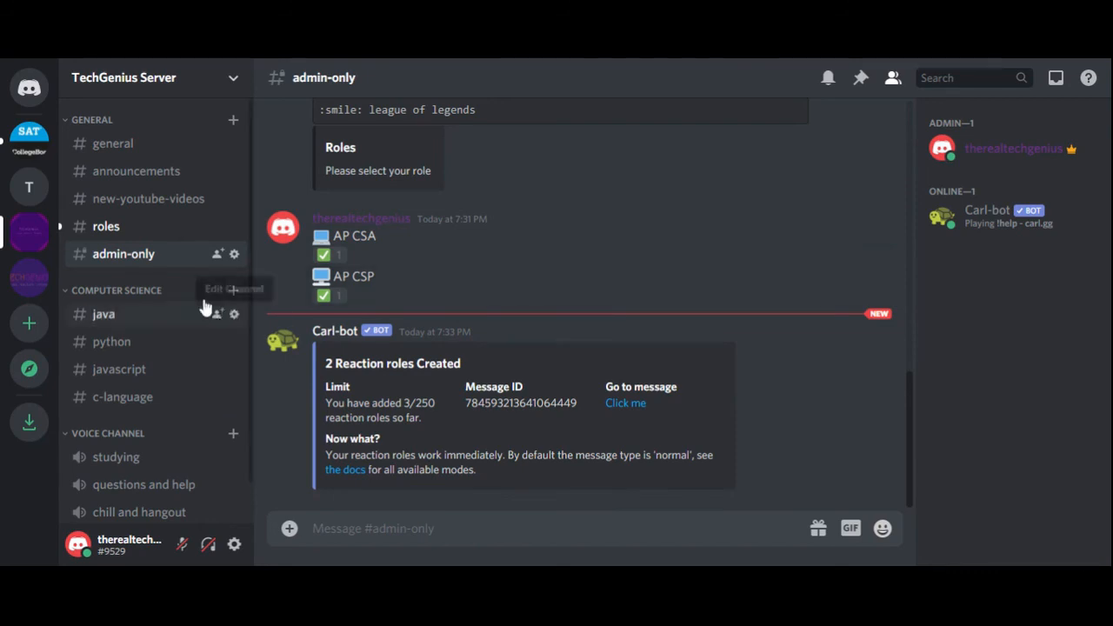
React to Carl-bot's Roles message with both the laptop and desktop emojis, and check the assigned roles on the server owner's profile
{"action": "left_click", "coordinate": [172, 233]}
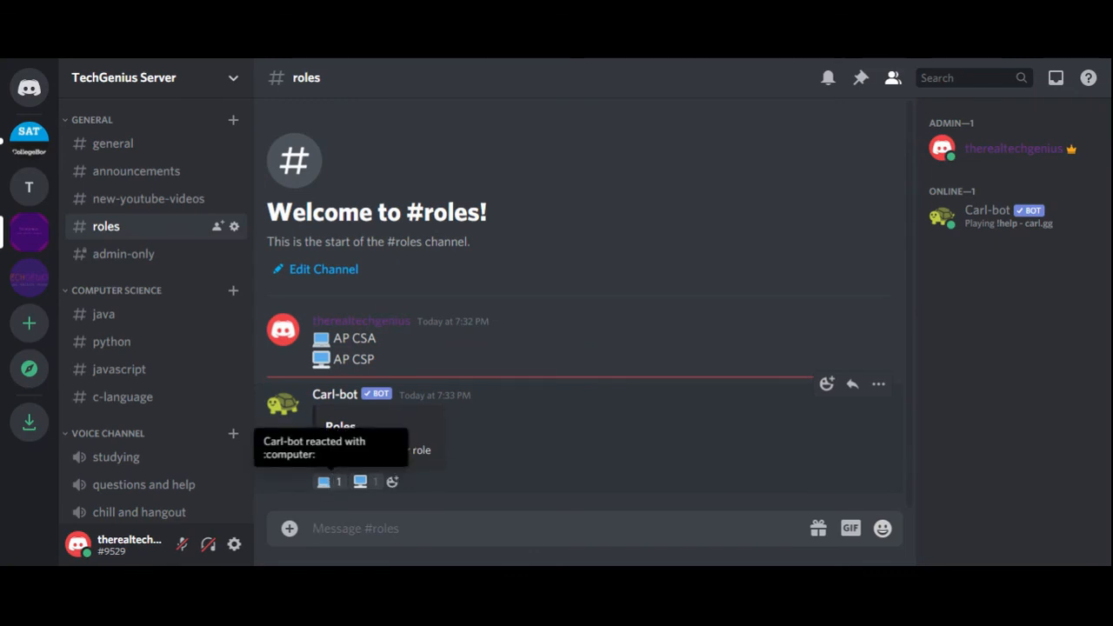
{"action": "left_click", "coordinate": [335, 483]}
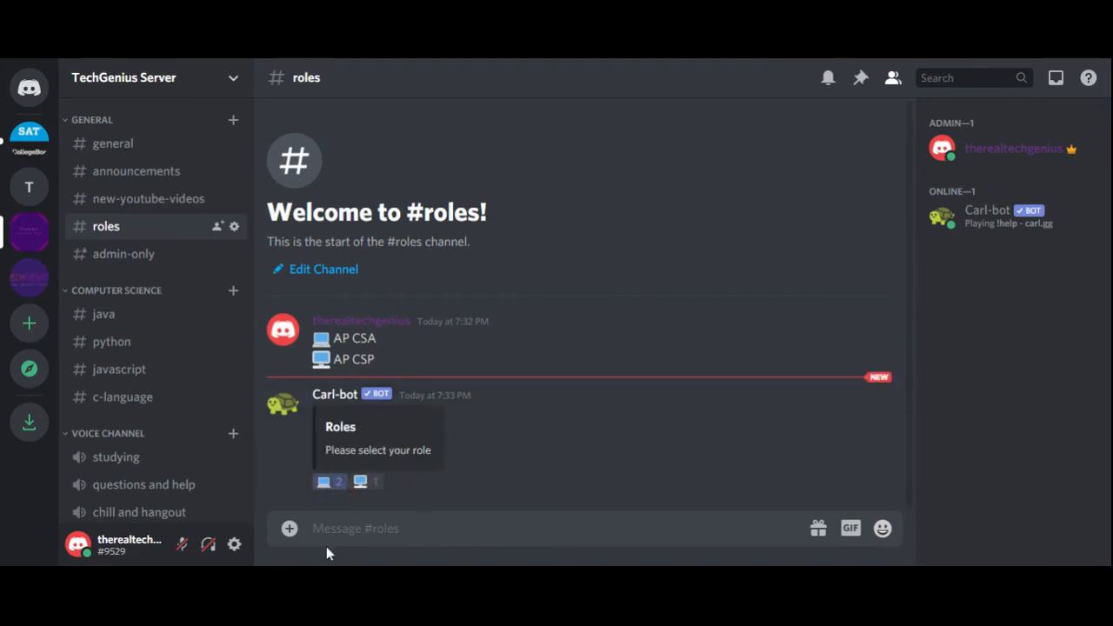
{"action": "left_click", "coordinate": [365, 486]}
{"action": "left_click", "coordinate": [972, 150]}
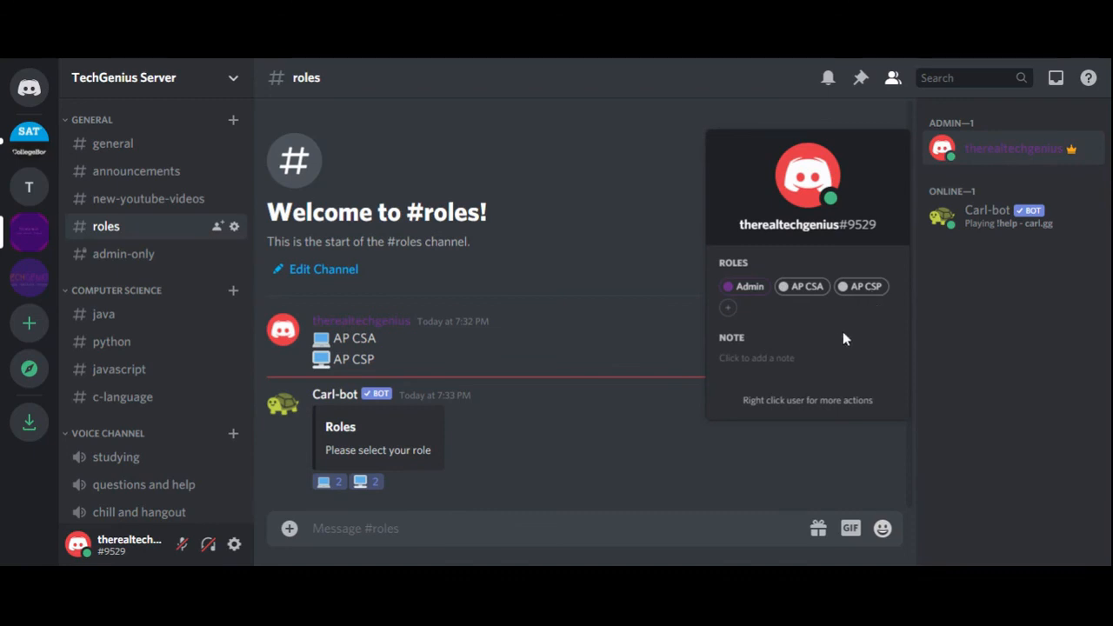
{"action": "left_click", "coordinate": [645, 231]}
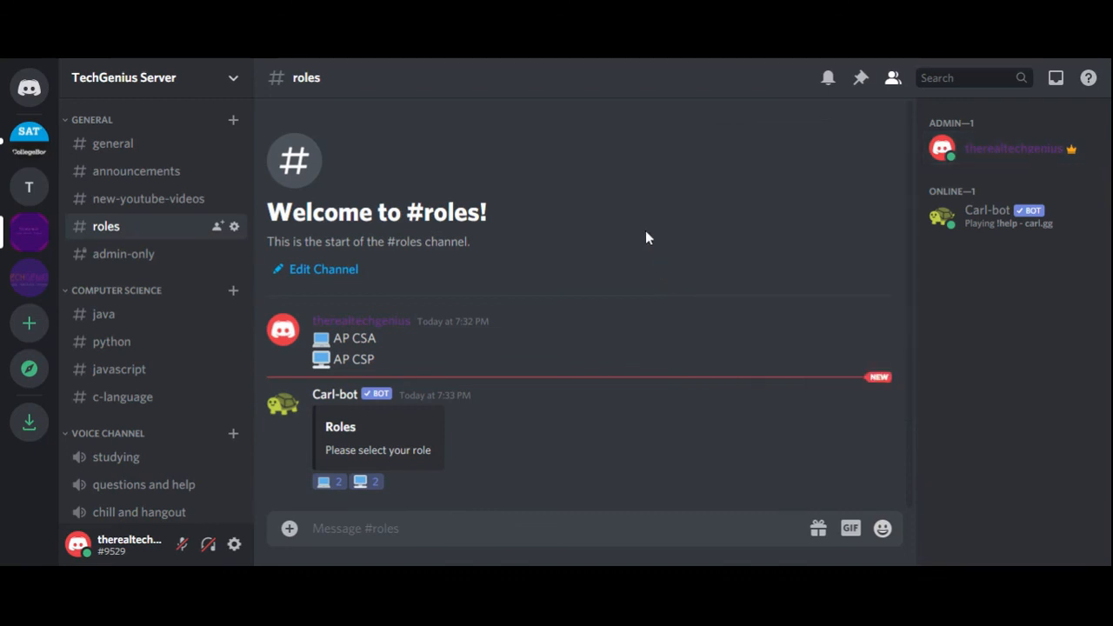